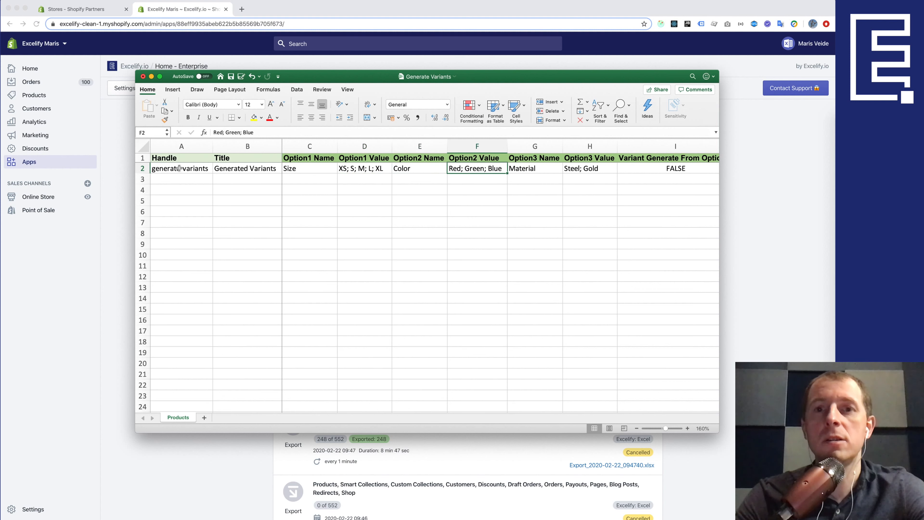
# Examine the size, color and material option names and their semicolon-separated values in row 2 of the product sheet.
pyautogui.press('Right')
pyautogui.press('Right')
pyautogui.press('Left')
pyautogui.press('Left')
pyautogui.press('Right')
pyautogui.press('Left')
pyautogui.press('Left')
pyautogui.press('Left')
pyautogui.press('Left')
pyautogui.press('Left')
pyautogui.press('Left')
pyautogui.press('Right')
pyautogui.press('Right')
pyautogui.press('Right')
pyautogui.press('Left')
pyautogui.press('Right')
pyautogui.press('Right')
pyautogui.press('Right')
pyautogui.press('Right')
pyautogui.press('Right')
pyautogui.press('Left')
pyautogui.press('Left')
pyautogui.press('Left')
pyautogui.press('Left')
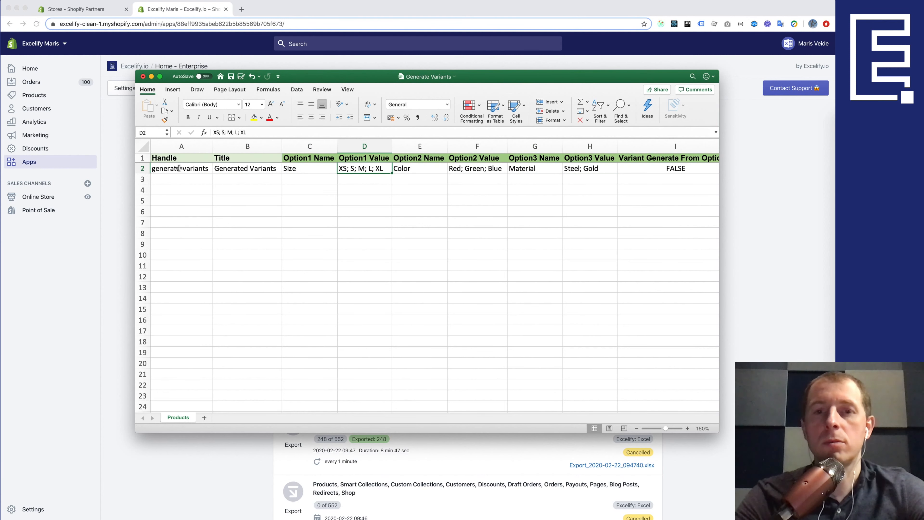
pyautogui.press('F2')
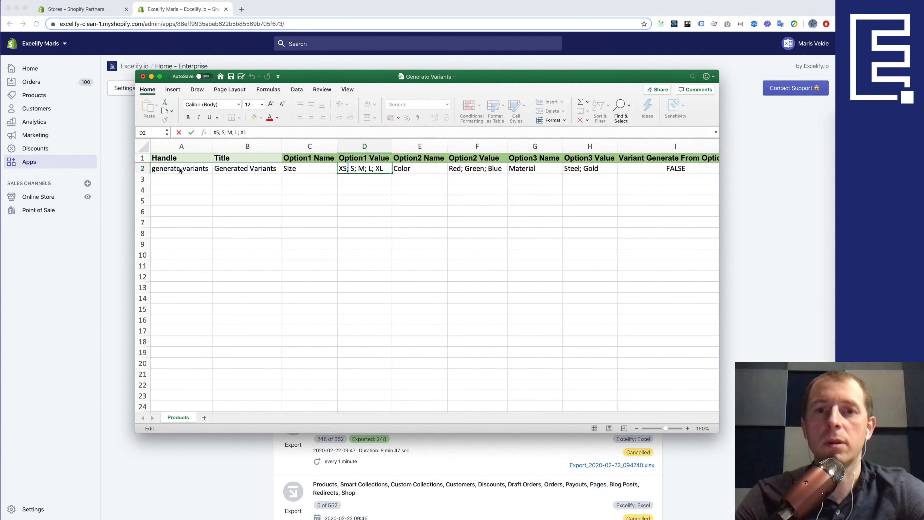
pyautogui.press('Escape')
# Set Variant Generate From Options to TRUE for the generate-variants product in row 2.
pyautogui.press('Right')
pyautogui.press('Right')
pyautogui.press('Right')
pyautogui.press('Right')
pyautogui.press('Right')
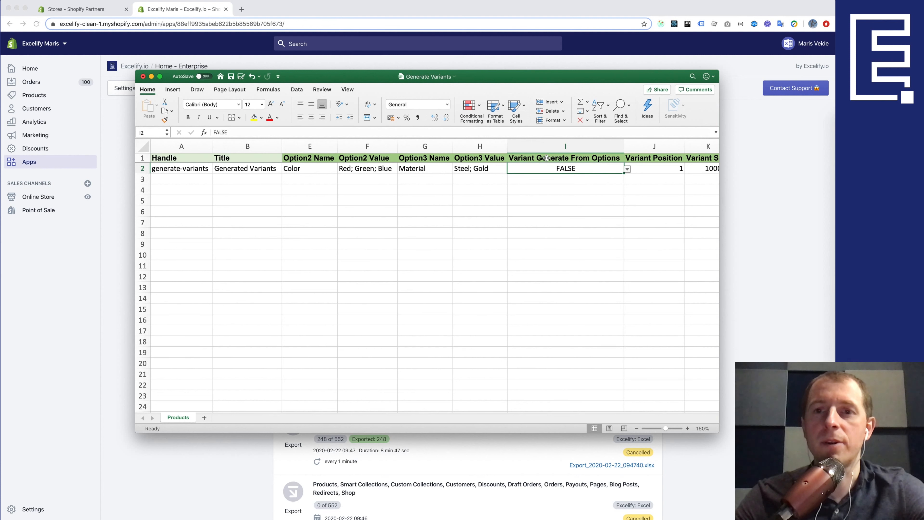
pyautogui.click(627, 170)
pyautogui.click(520, 178)
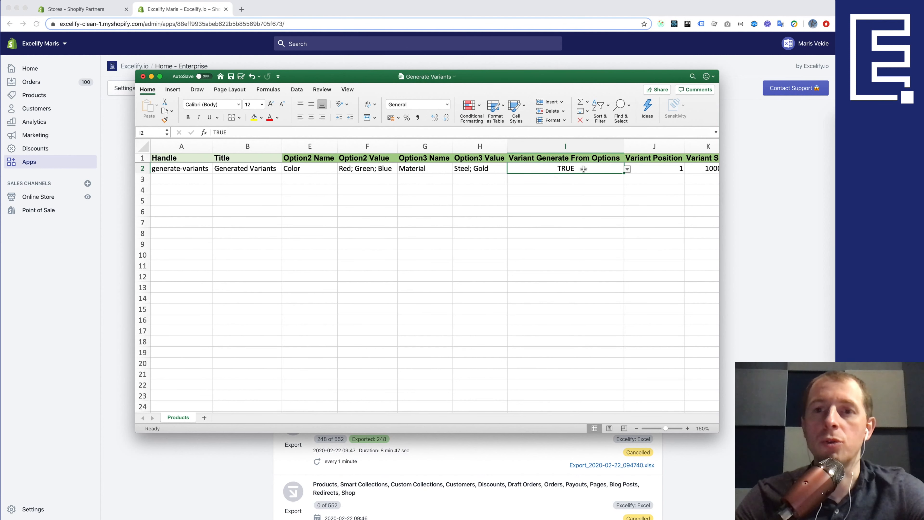
# Review the product's variant position, SKU, weight, price and inventory tracker columns, then return to its Option2 Value.
pyautogui.hscroll(1, 583, 168)
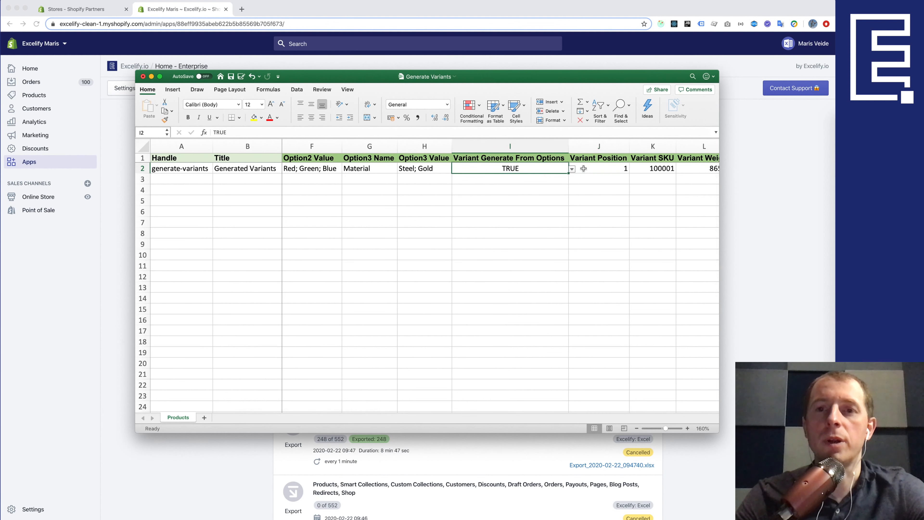
pyautogui.click(584, 168)
pyautogui.press('Right')
pyautogui.press('Right')
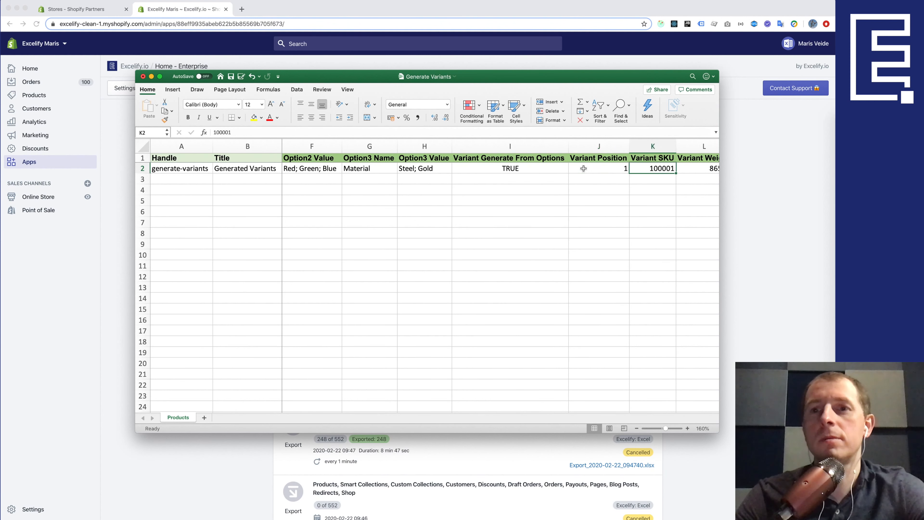
pyautogui.press('Left')
pyautogui.press('Left')
pyautogui.press('Right')
pyautogui.press('Right')
pyautogui.press('Right')
pyautogui.press('Right')
pyautogui.press('Left')
pyautogui.press('Left')
pyautogui.press('Left')
pyautogui.press('Left')
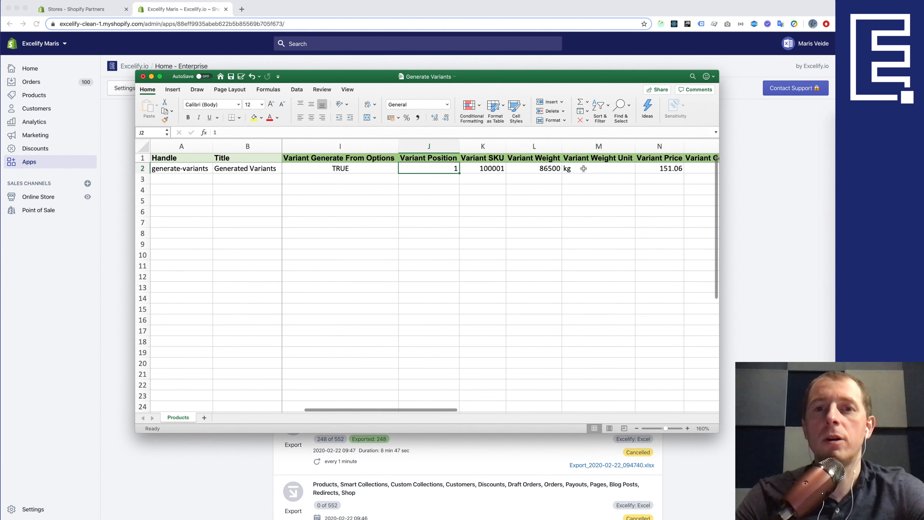
pyautogui.press('Right')
pyautogui.press('Right')
pyautogui.press('Right')
pyautogui.press('Right')
pyautogui.press('Right')
pyautogui.press('Right')
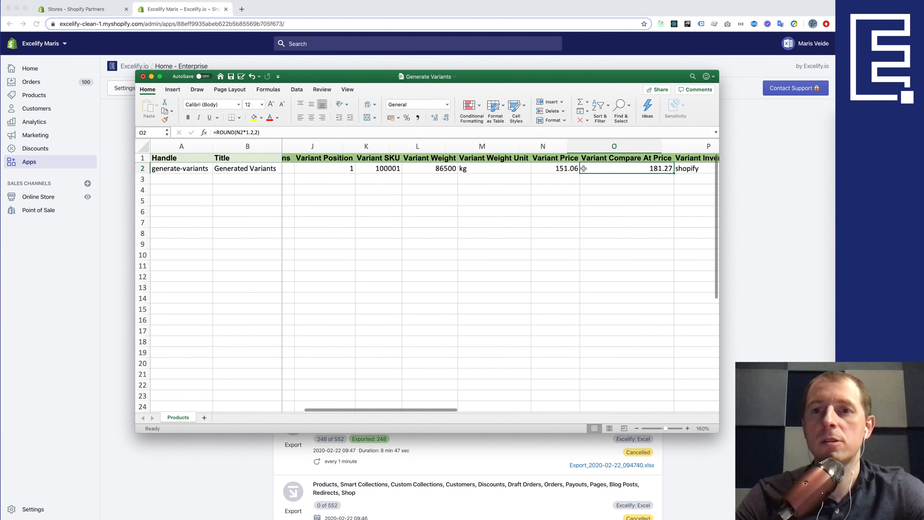
pyautogui.press('Left')
pyautogui.press('Left')
pyautogui.press('Left')
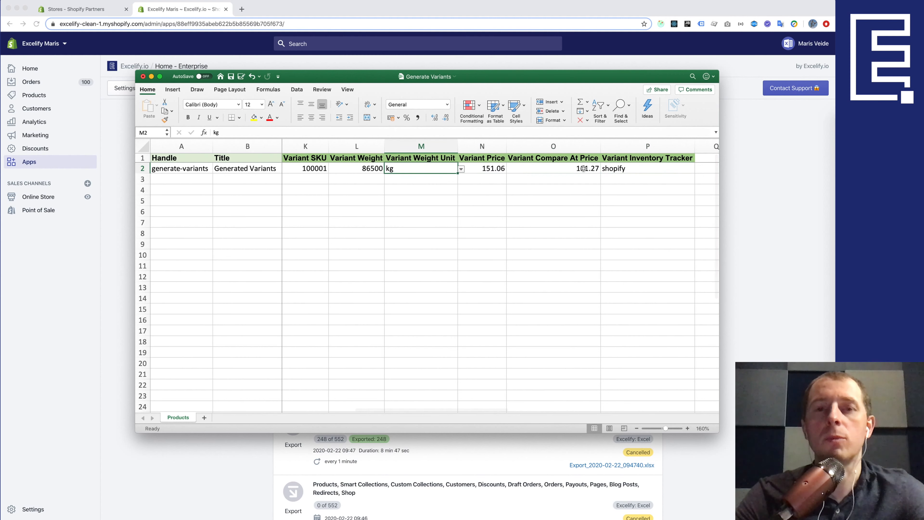
pyautogui.moveTo(314, 161); pyautogui.dragTo(600, 171)
pyautogui.click(548, 172)
pyautogui.hscroll(-2, 500, 176)
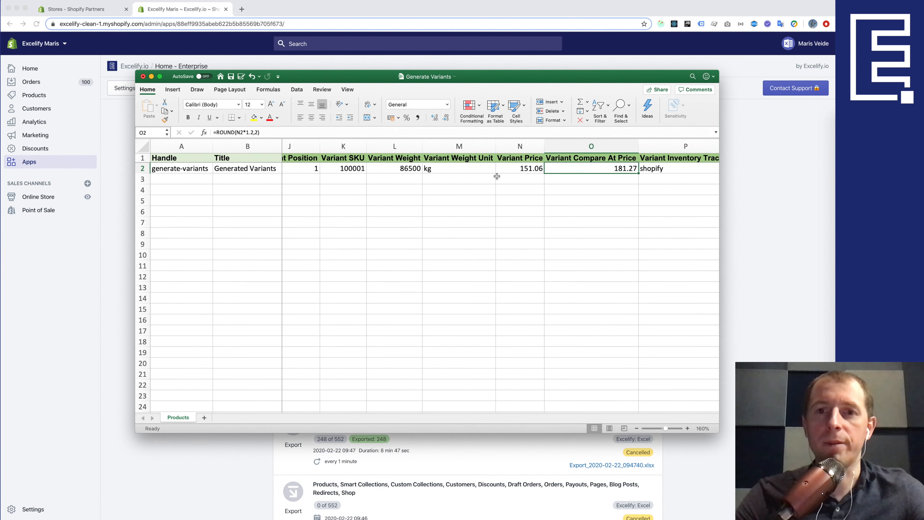
pyautogui.hscroll(1, 497, 176)
pyautogui.hscroll(-10, 497, 176)
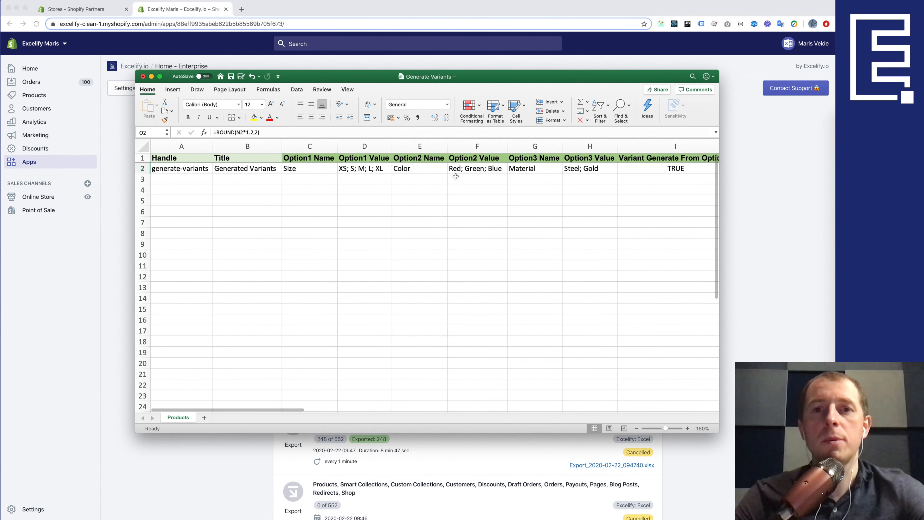
pyautogui.click(464, 167)
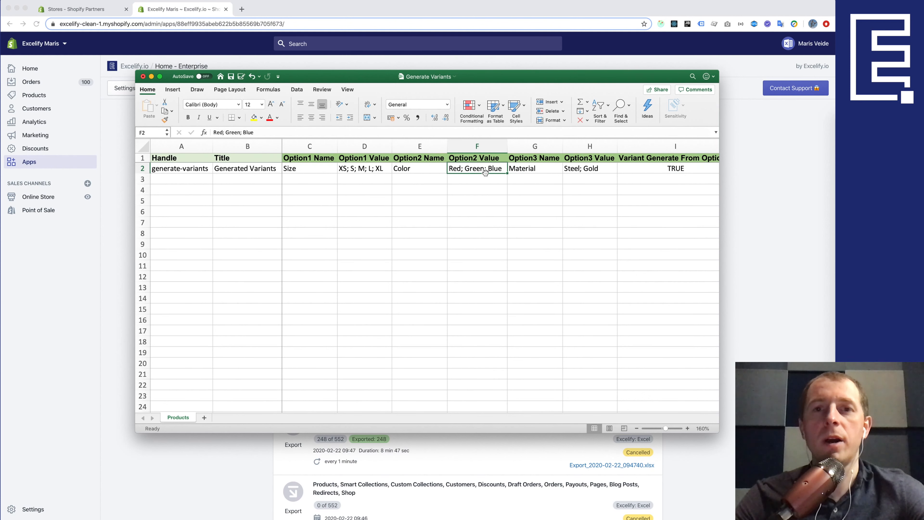
# Switch to the Excelify page in the browser, upload Generate Variants.xlsx from the Downloads folder and run the import.
pyautogui.press('super+Tab')
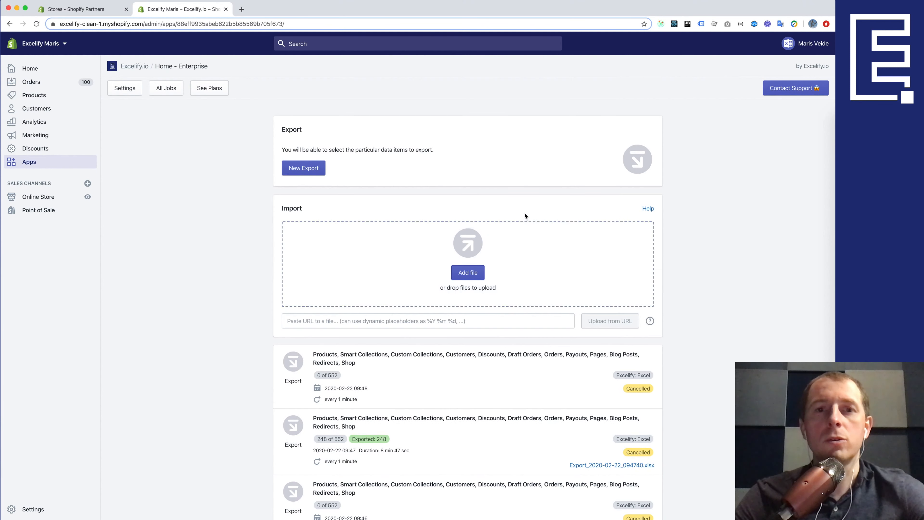
pyautogui.click(567, 257)
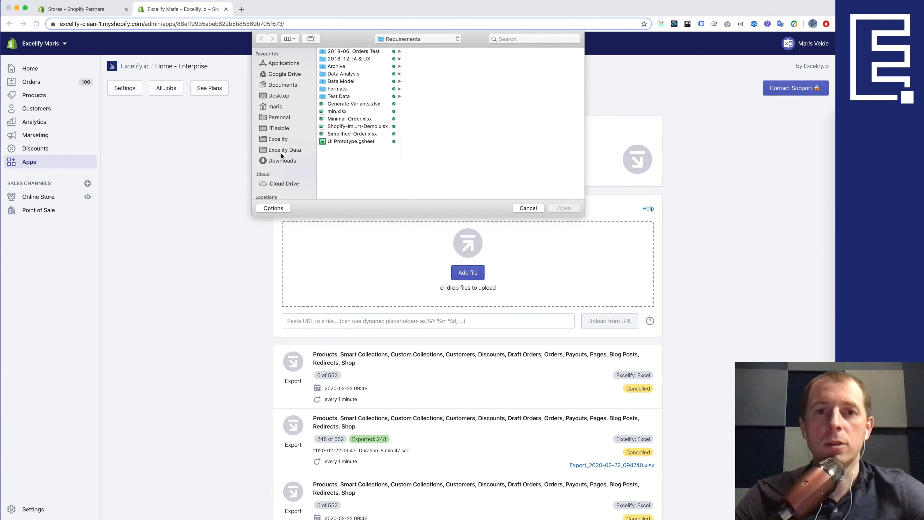
pyautogui.click(280, 162)
pyautogui.doubleClick(354, 52)
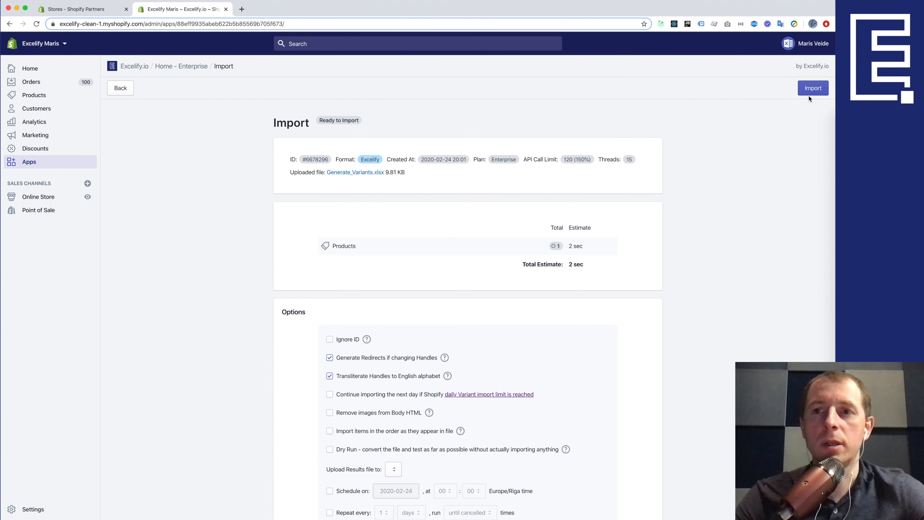
pyautogui.click(814, 89)
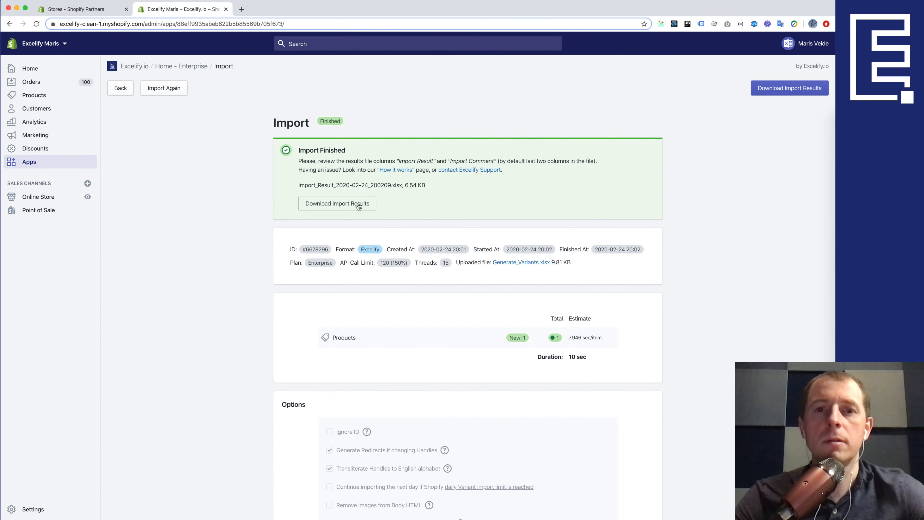
# Download and open the import results file, then place its reduced window over the Generate Variants workbook.
pyautogui.click(344, 206)
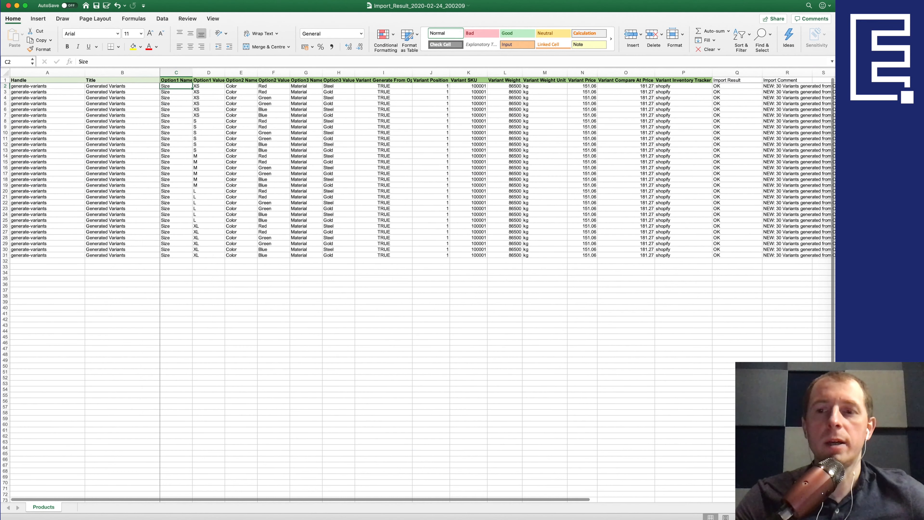
pyautogui.moveTo(581, 357); pyautogui.dragTo(580, 356)
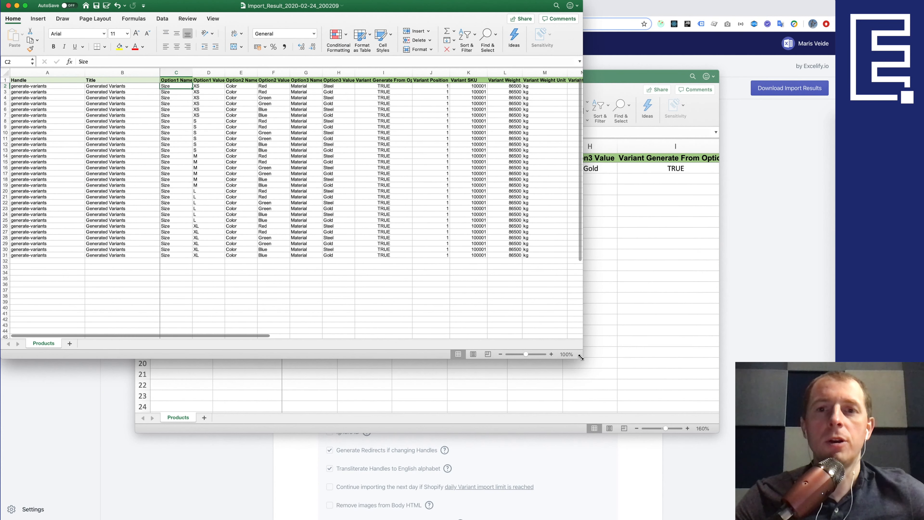
pyautogui.moveTo(352, 8); pyautogui.dragTo(489, 67)
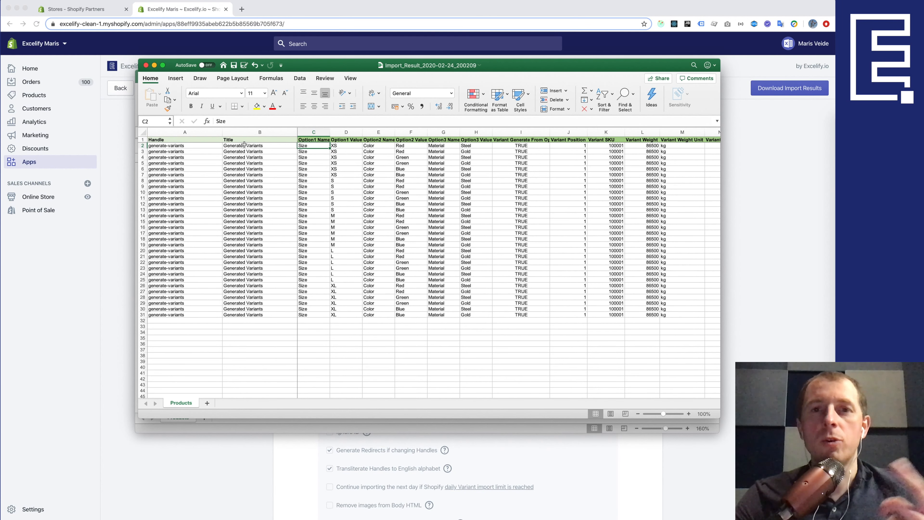
# Examine the title, option names and option values across all product rows of the import results sheet.
pyautogui.moveTo(249, 142); pyautogui.dragTo(257, 316)
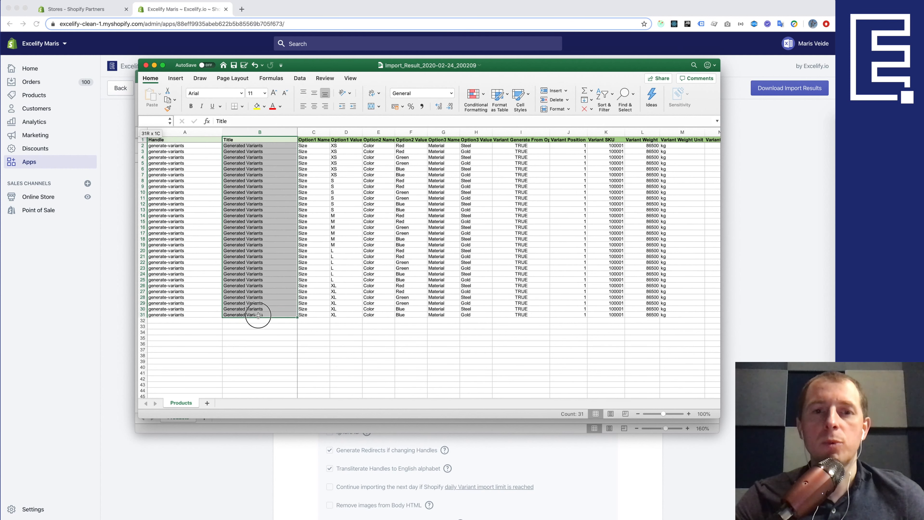
pyautogui.click(258, 315)
pyautogui.moveTo(309, 146); pyautogui.dragTo(514, 318)
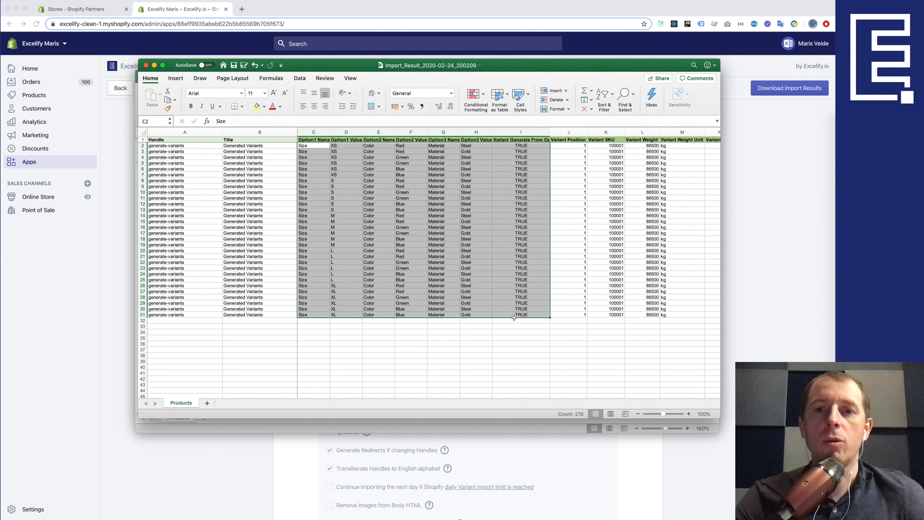
pyautogui.click(482, 290)
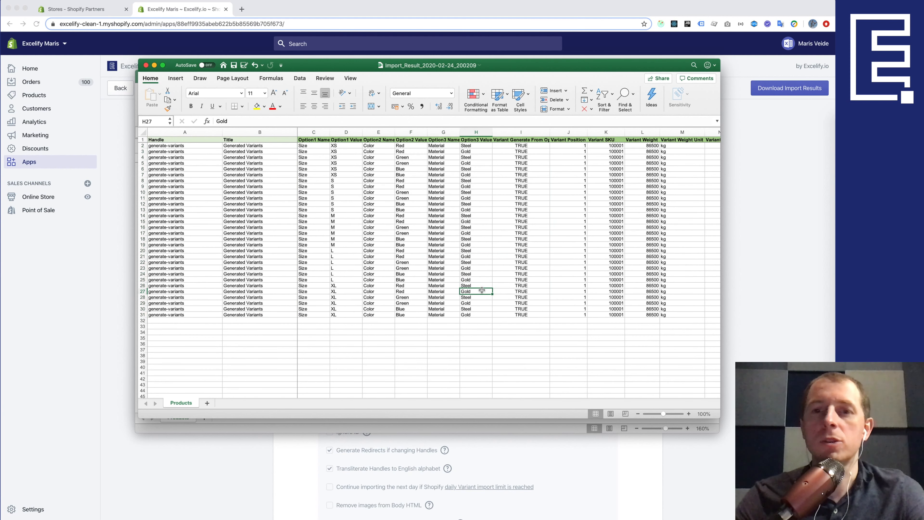
# Fit the Import Comment column to its contents and select the comment in row 2.
pyautogui.hscroll(2, 461, 209)
pyautogui.hscroll(5, 461, 209)
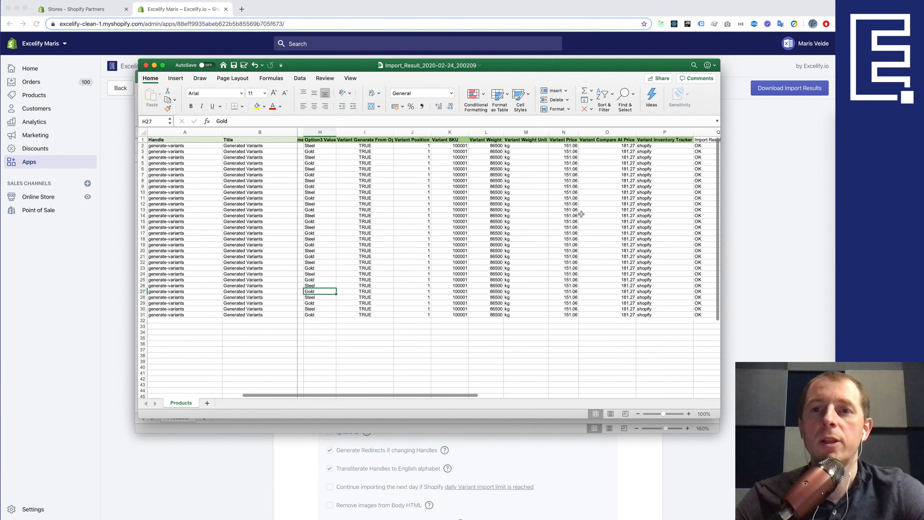
pyautogui.hscroll(5, 582, 214)
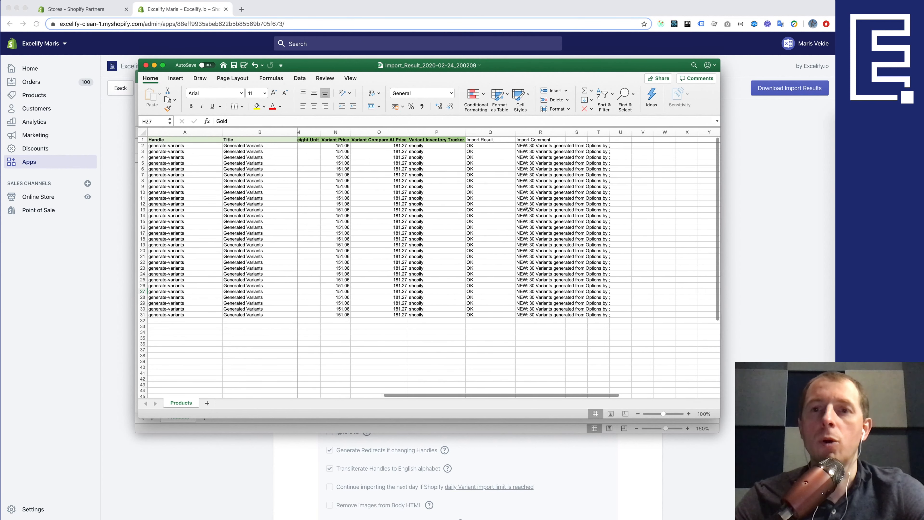
pyautogui.hscroll(2, 528, 206)
pyautogui.click(514, 132)
pyautogui.doubleClick(513, 132)
pyautogui.click(489, 145)
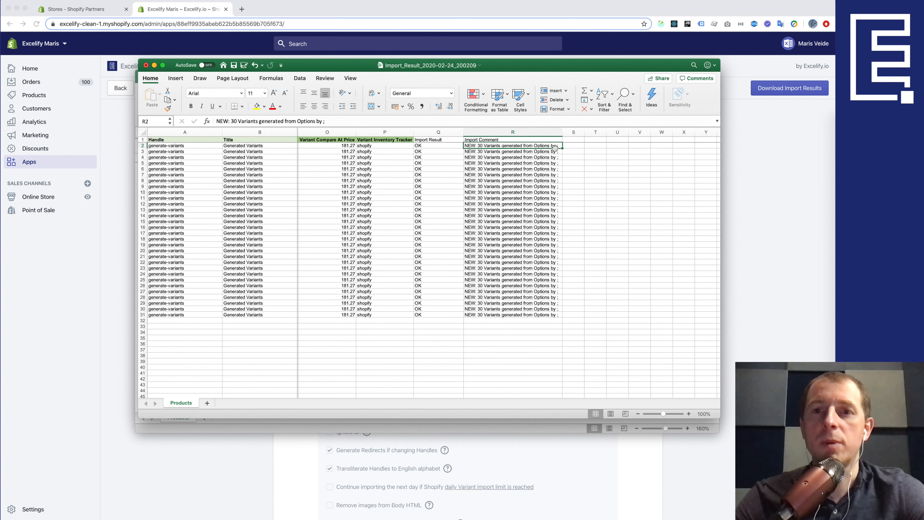
# Switch to the browser, open the store's product list in a new tab and inspect the variants of the Generated Variants product.
pyautogui.press('super+Tab')
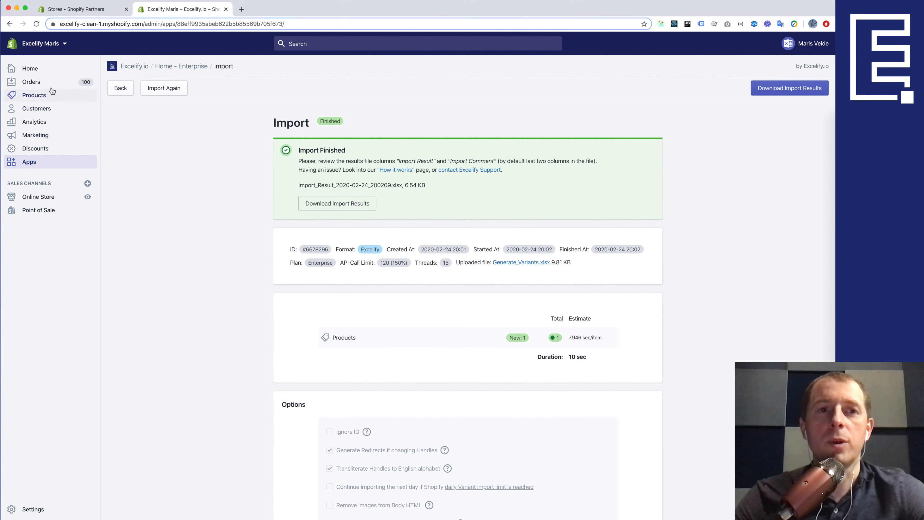
pyautogui.click(274, 10)
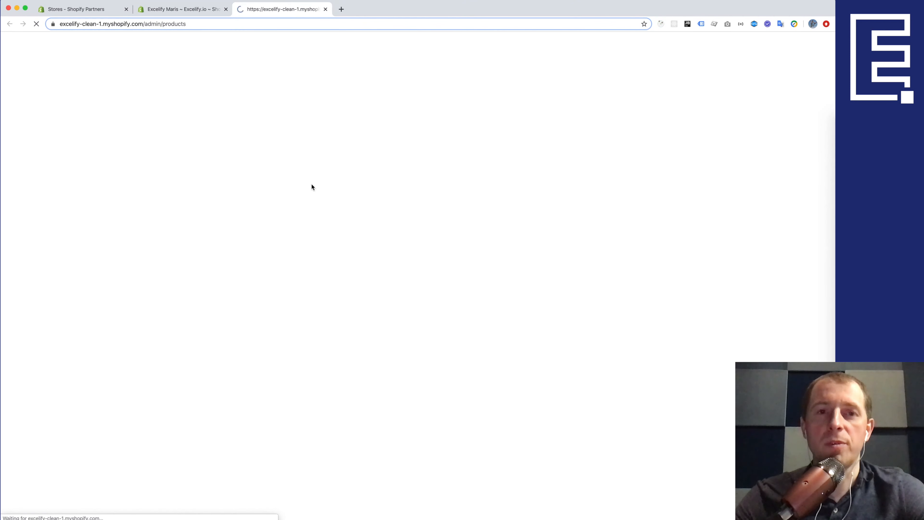
pyautogui.scroll(-3, 299, 252)
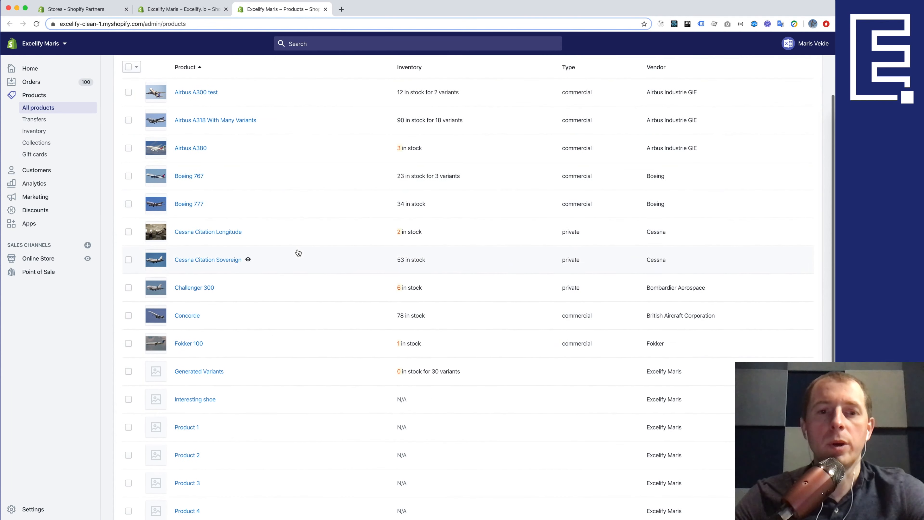
pyautogui.click(200, 373)
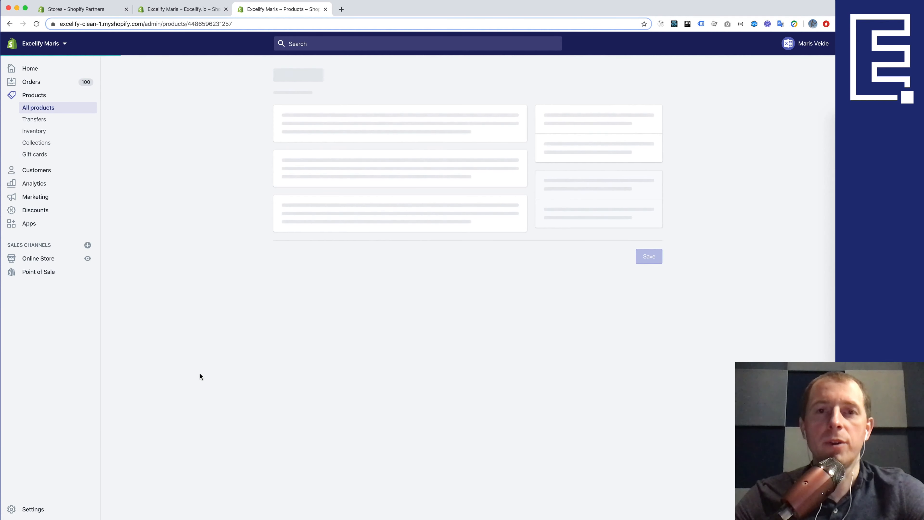
pyautogui.scroll(-10, 200, 370)
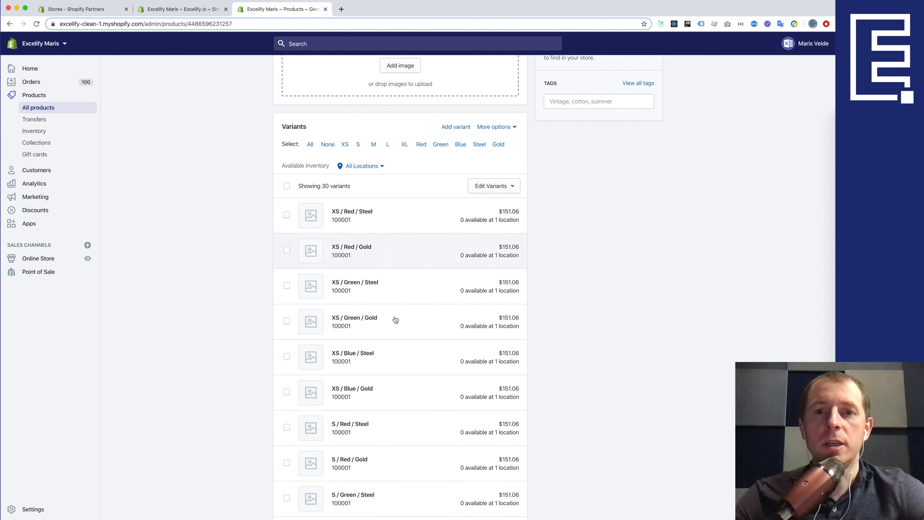
pyautogui.scroll(-15, 375, 405)
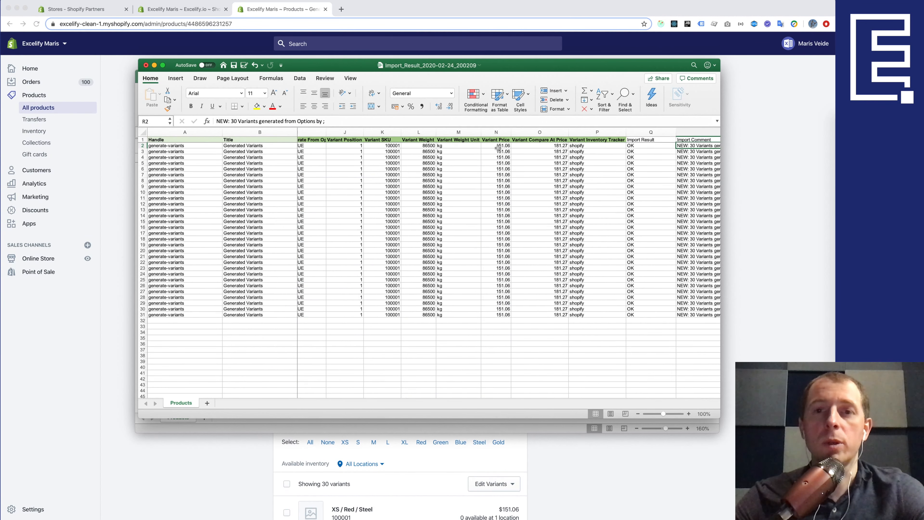
# Switch back to the import results workbook and examine its variant columns, especially the Variant SKU values.
pyautogui.hscroll(5, 498, 147)
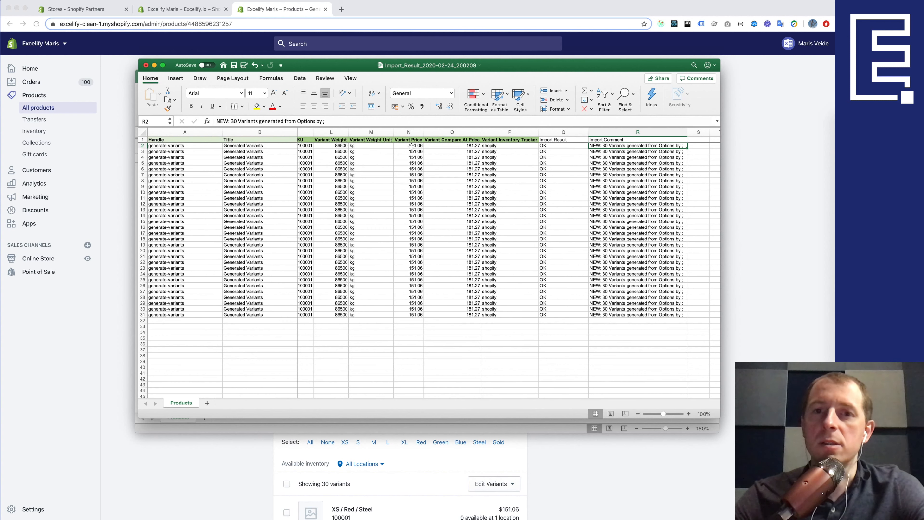
pyautogui.hscroll(-5, 382, 232)
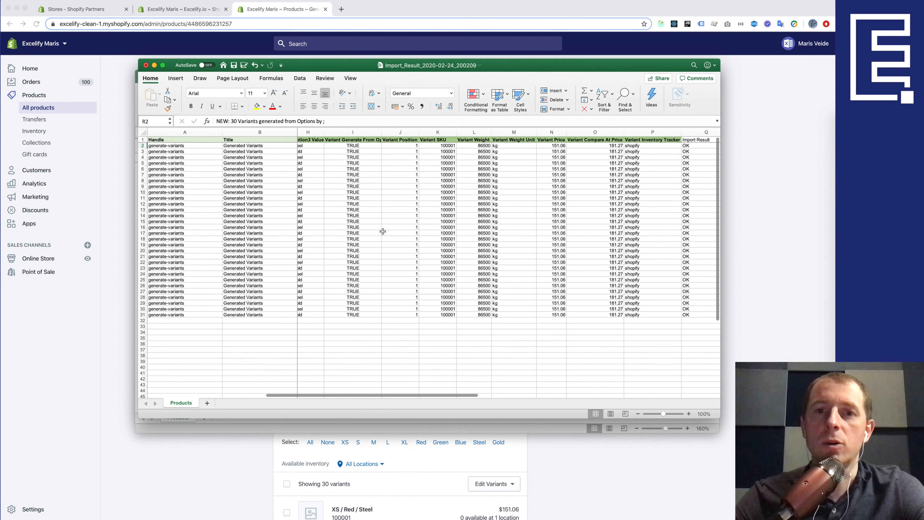
pyautogui.moveTo(446, 146); pyautogui.dragTo(442, 280)
pyautogui.moveTo(442, 222); pyautogui.dragTo(441, 256)
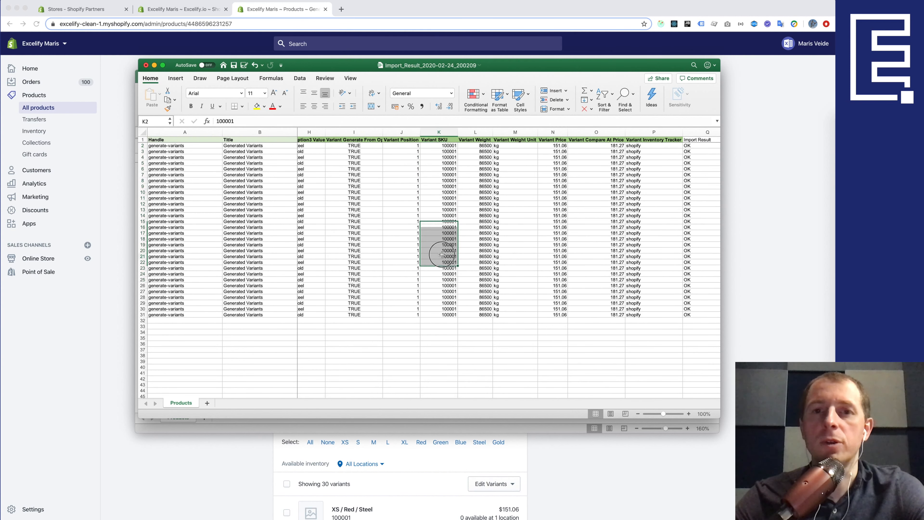
pyautogui.click(441, 255)
pyautogui.hscroll(-1, 441, 254)
pyautogui.hscroll(-5, 441, 255)
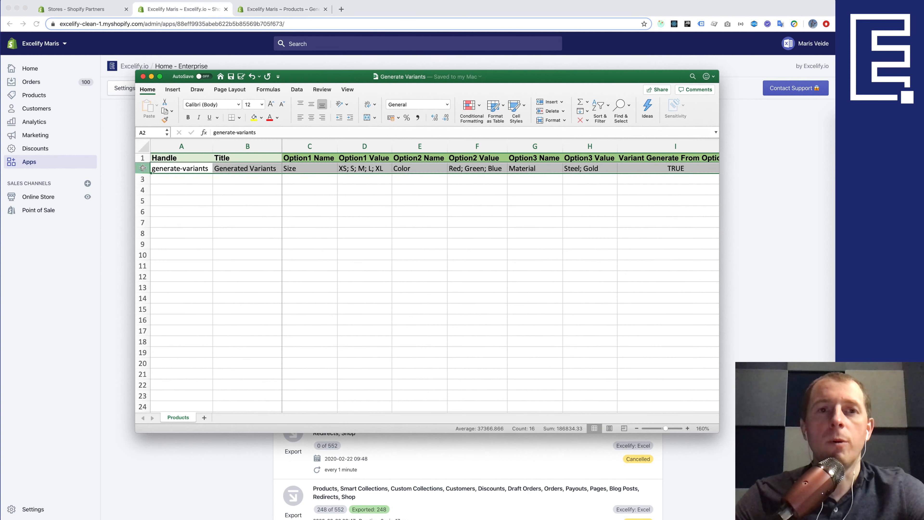
# Copy the whole product row 2 of the Generate Variants sheet into row 3.
pyautogui.click(142, 168)
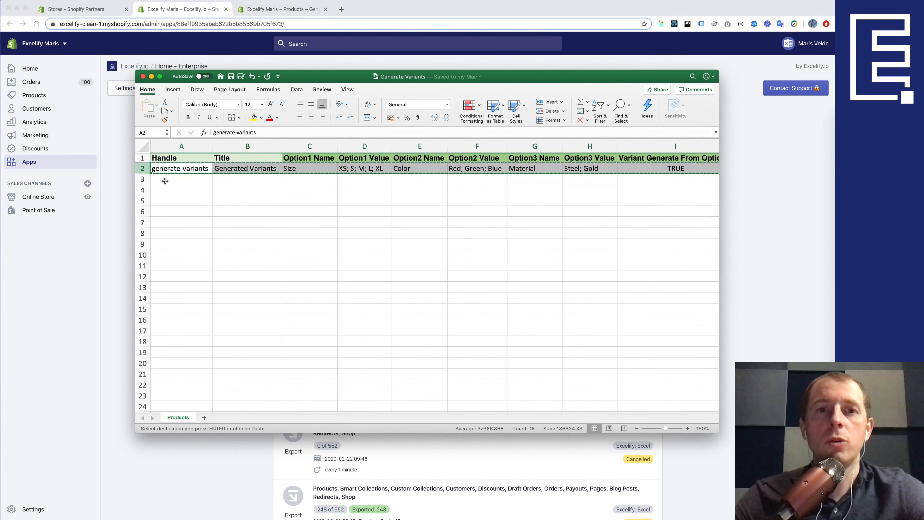
pyautogui.hotkey('ctrl', 'c')
pyautogui.click(161, 179)
pyautogui.hotkey('ctrl', 'v')
# Set the handles in rows 2 and 3 to generate-variants-1 and generate-variants-2.
pyautogui.doubleClick(208, 169)
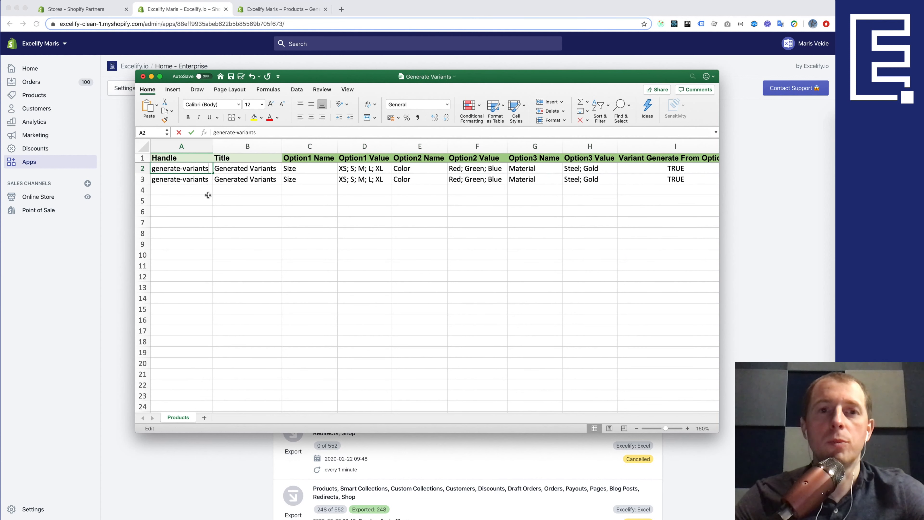
pyautogui.write('-1')
pyautogui.press('Return')
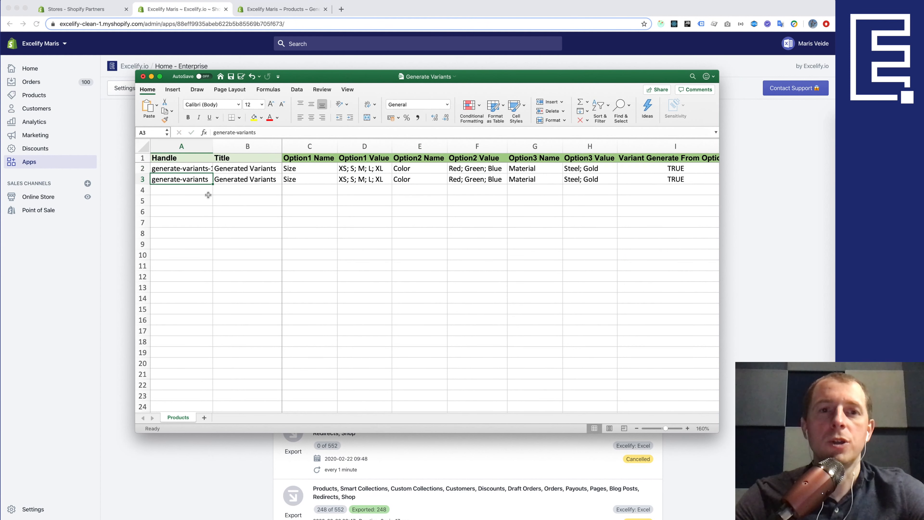
pyautogui.press('F2')
pyautogui.write('-12')
pyautogui.press('Return')
# Set the titles in rows 2 and 3 to Generated Variants-1 and Generated Variants-2.
pyautogui.press('Up')
pyautogui.press('Up')
pyautogui.press('Right')
pyautogui.press('F2')
pyautogui.write('-1')
pyautogui.press('Return')
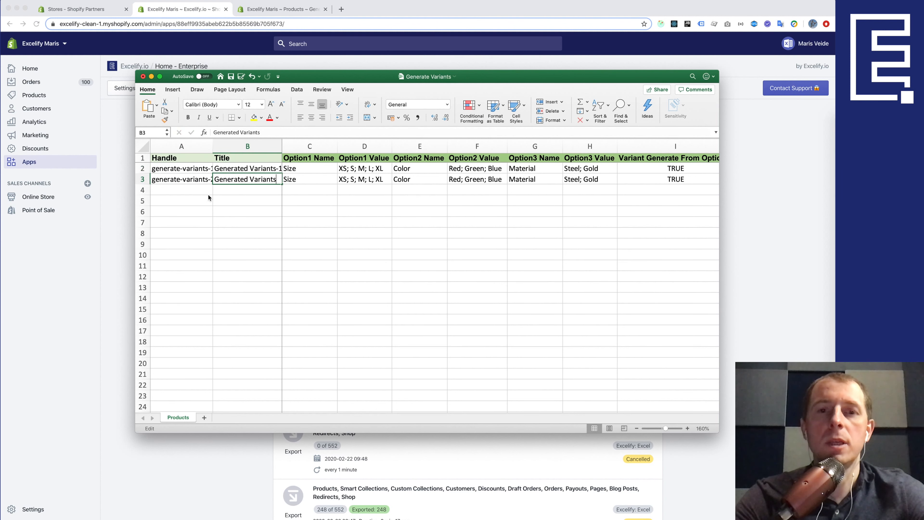
pyautogui.press('F2')
pyautogui.write('-2')
pyautogui.hotkey('shift', 'Tab')
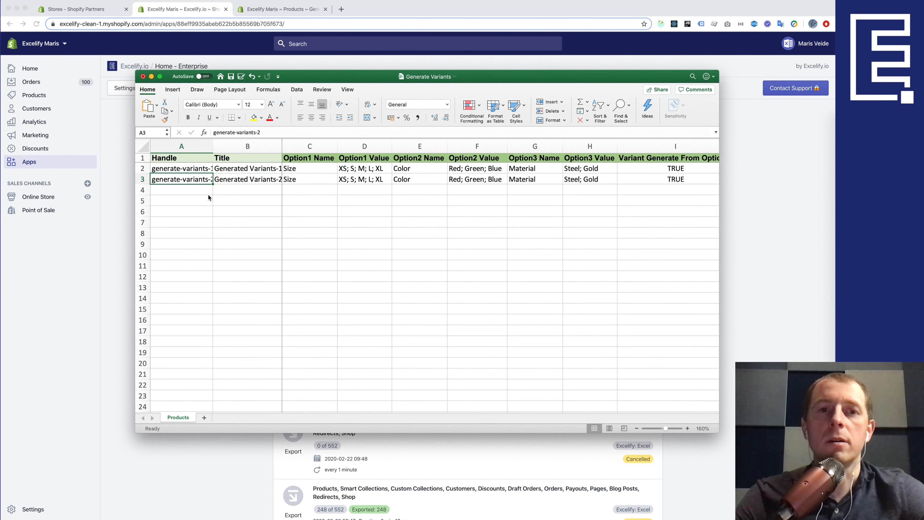
# Fit all columns of the sheet to their contents and save the workbook.
pyautogui.click(142, 146)
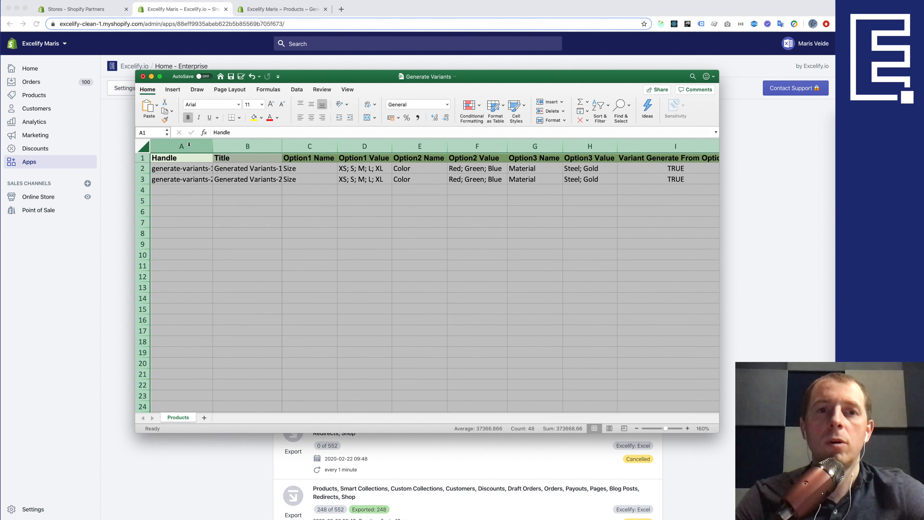
pyautogui.doubleClick(210, 146)
pyautogui.click(259, 200)
pyautogui.press('super+s')
# Switch to Excelify in the browser and upload the Generate_Variants.xlsx file for import.
pyautogui.press('super+Tab')
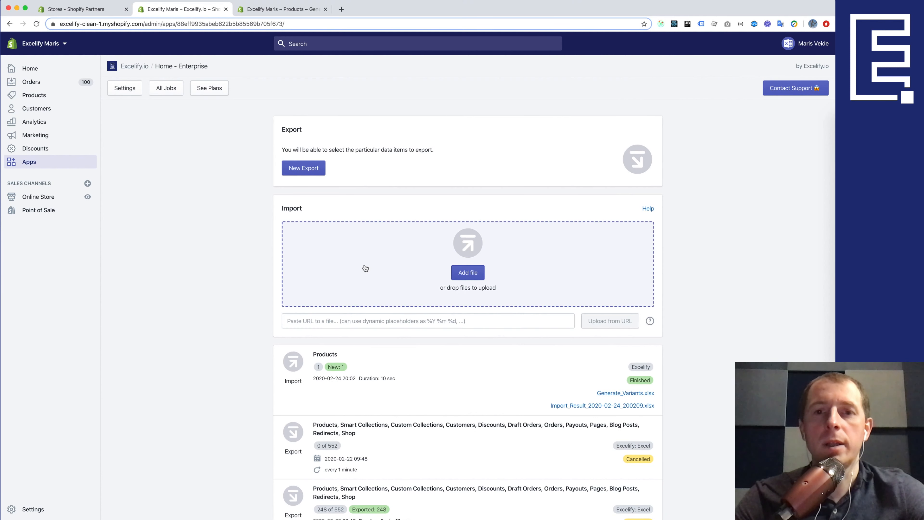
pyautogui.click(364, 264)
pyautogui.click(363, 51)
pyautogui.doubleClick(363, 51)
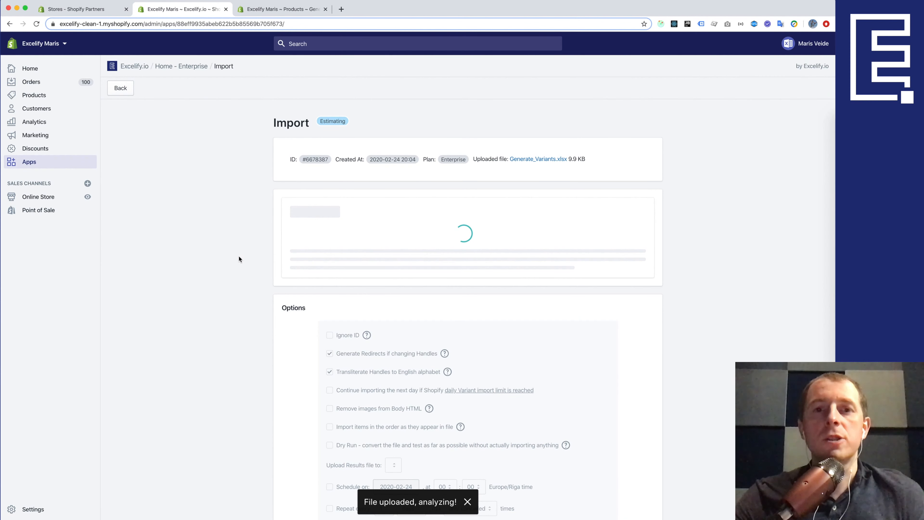
# Review the import estimate and options, enable Dry Run and start the import.
pyautogui.scroll(-2, 239, 267)
pyautogui.scroll(-3, 238, 267)
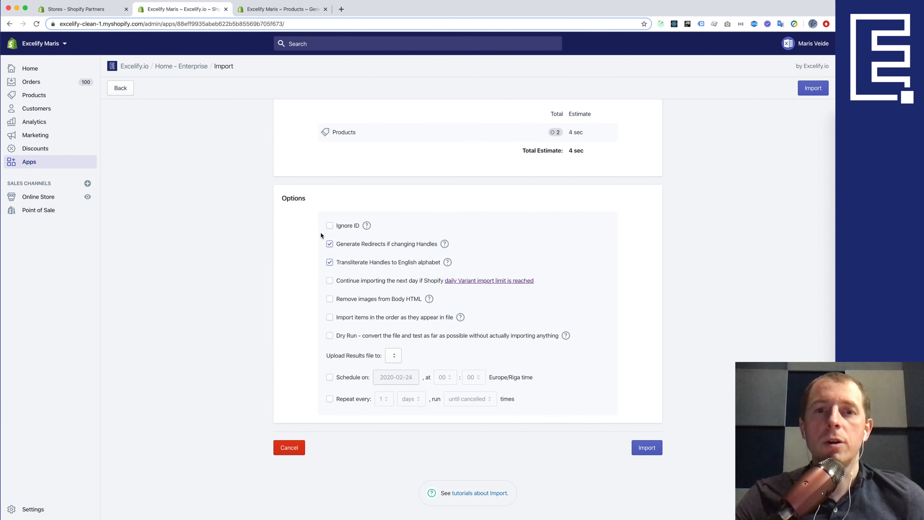
pyautogui.scroll(5, 338, 219)
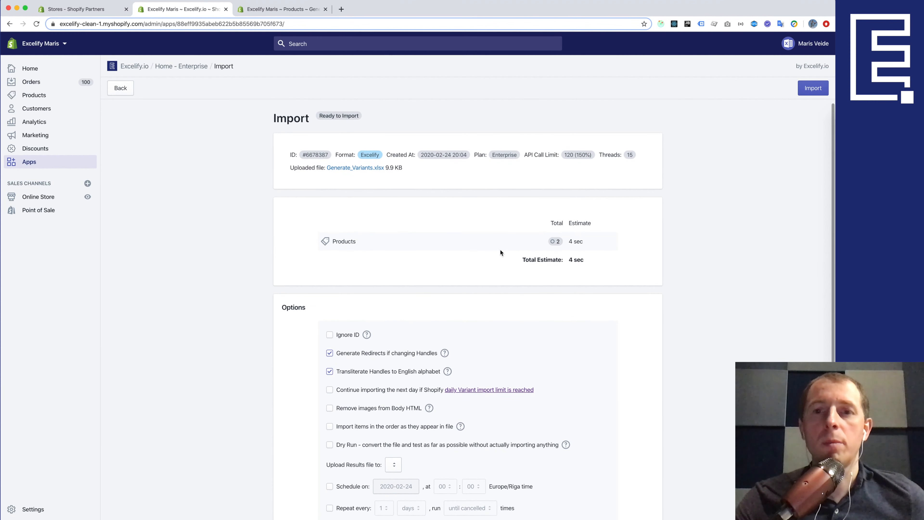
pyautogui.scroll(-5, 501, 250)
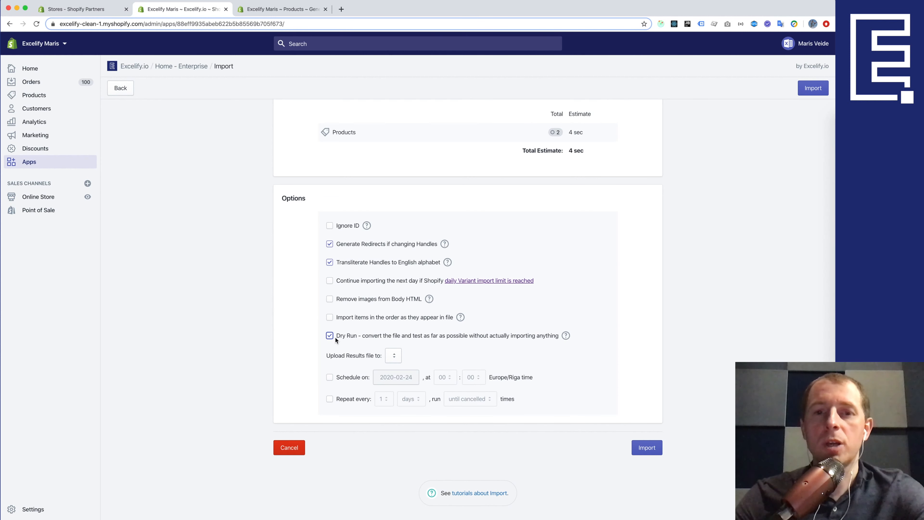
pyautogui.click(644, 455)
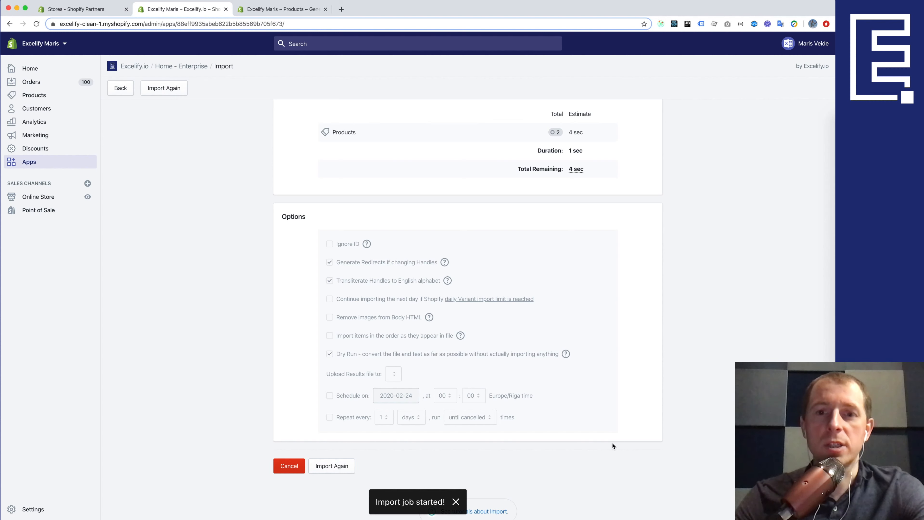
# Download the import results of the dry run and open the file in Excel.
pyautogui.scroll(5, 613, 313)
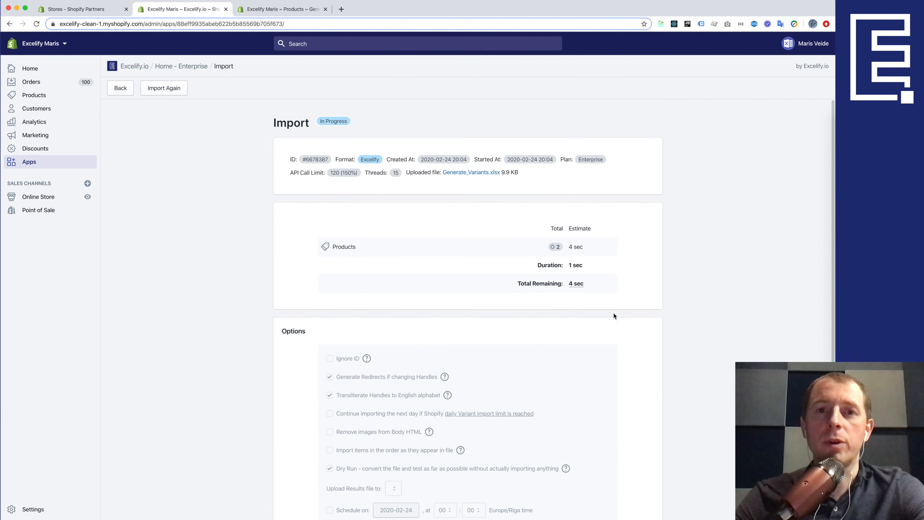
pyautogui.click(345, 203)
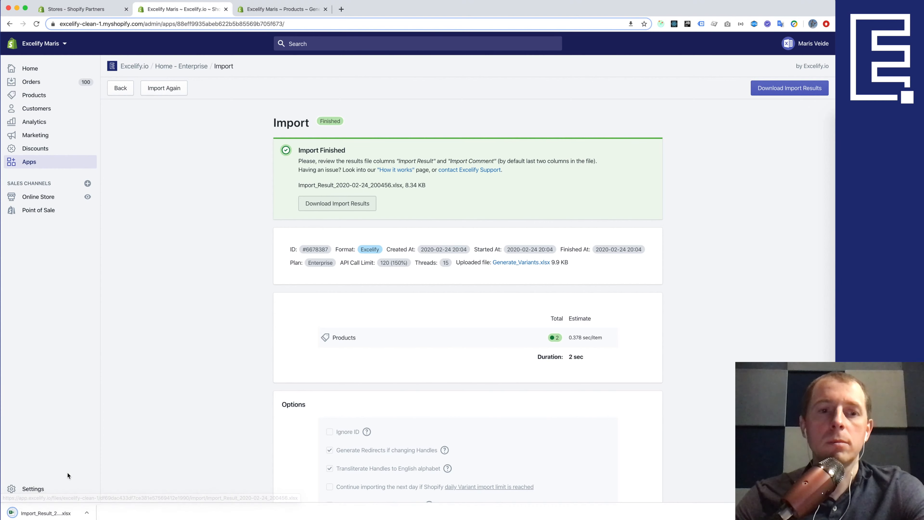
pyautogui.click(54, 513)
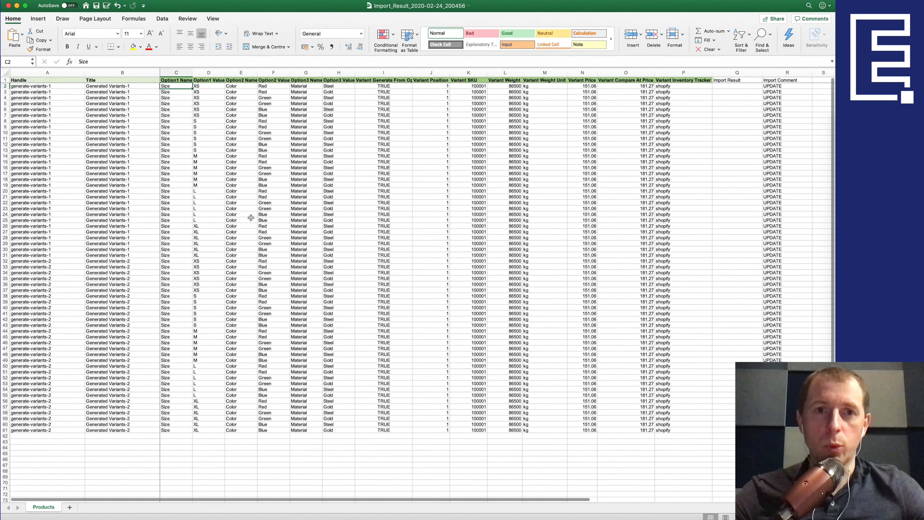
# Examine the generated option combinations and the rows belonging to each of the two products.
pyautogui.moveTo(182, 86); pyautogui.dragTo(349, 257)
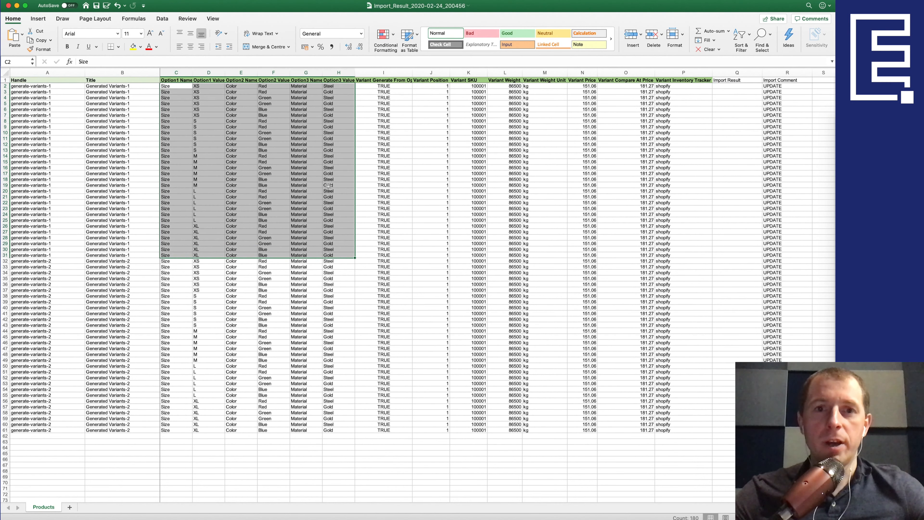
pyautogui.click(329, 186)
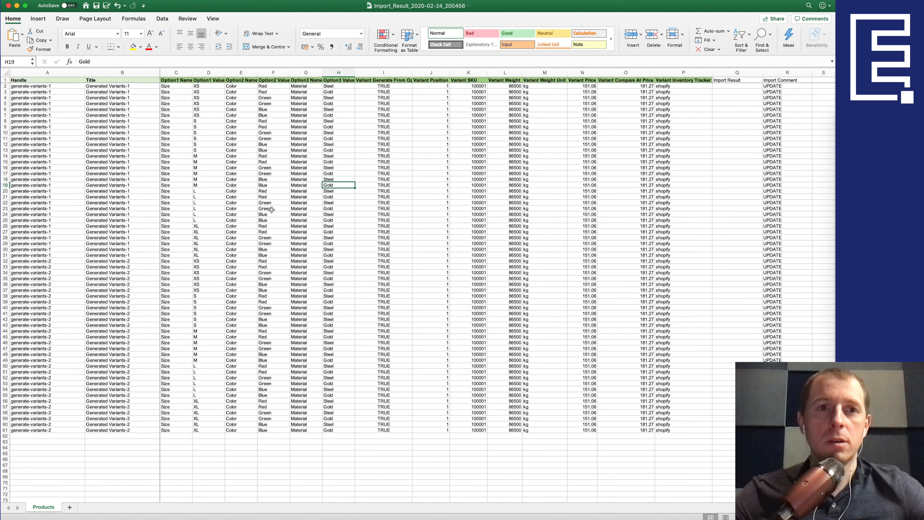
pyautogui.scroll(5, 133, 81)
pyautogui.moveTo(217, 87); pyautogui.dragTo(204, 350)
pyautogui.scroll(-5, 206, 351)
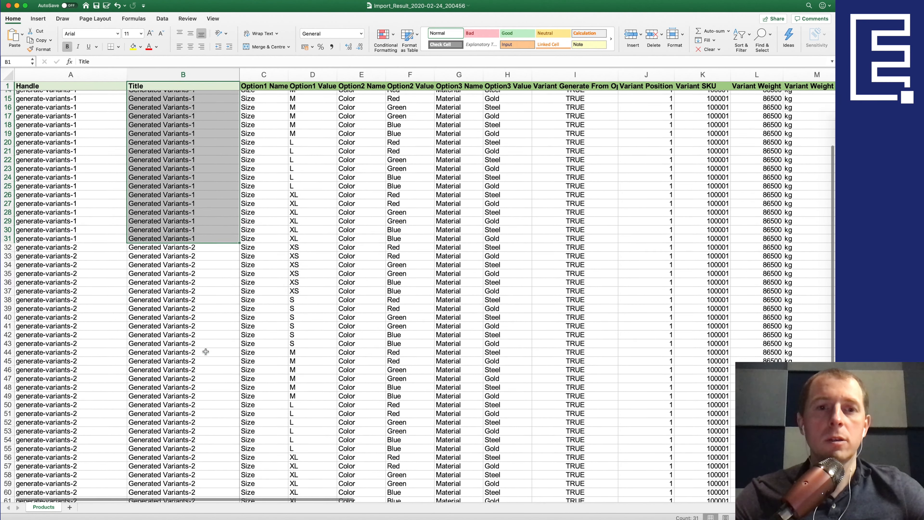
pyautogui.moveTo(205, 239); pyautogui.dragTo(210, 490)
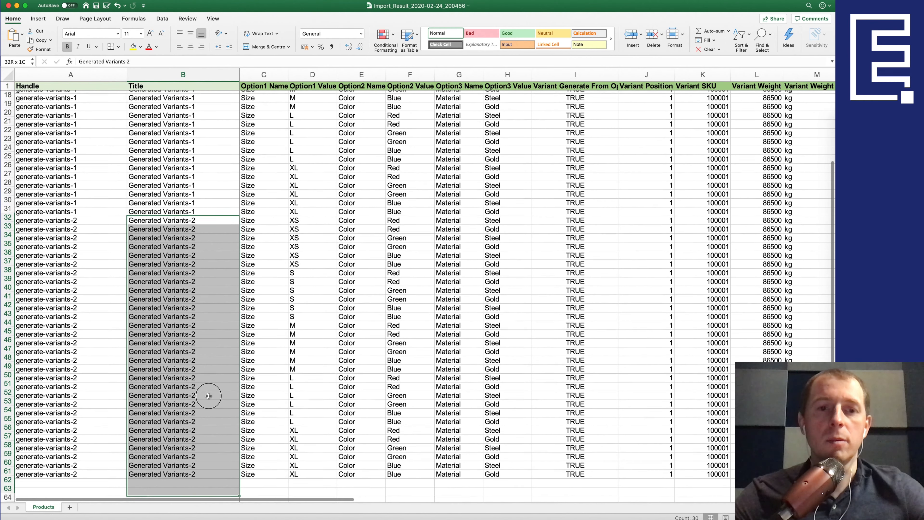
pyautogui.moveTo(209, 396); pyautogui.dragTo(210, 365)
pyautogui.click(210, 365)
pyautogui.scroll(5, 306, 232)
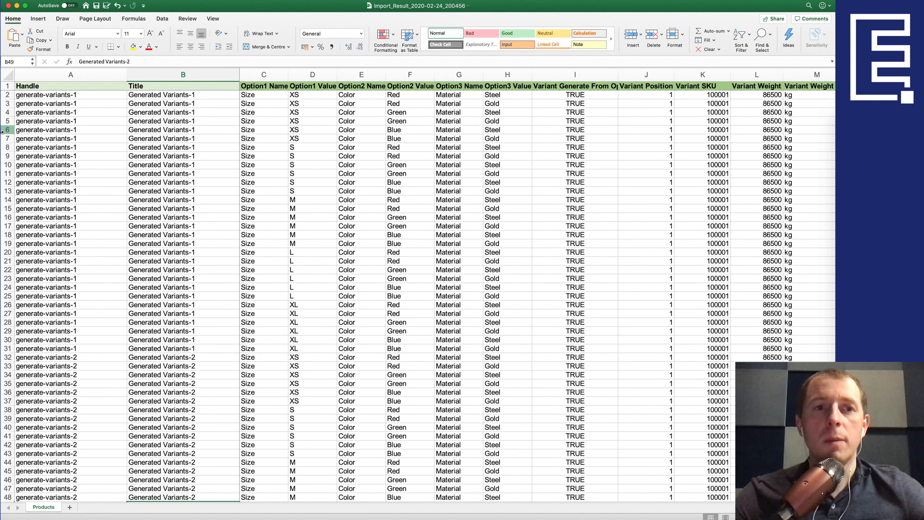
# Delete rows 8 and 9, the S Red variants of the first product.
pyautogui.moveTo(8, 147); pyautogui.dragTo(35, 159)
pyautogui.press('super+minus')
# Go to the Variant Position column and examine its values from row 2 downward.
pyautogui.press('Right')
pyautogui.press('Right')
pyautogui.press('Right')
pyautogui.press('Right')
pyautogui.press('Right')
pyautogui.press('Right')
pyautogui.press('Right')
pyautogui.press('Right')
pyautogui.press('Right')
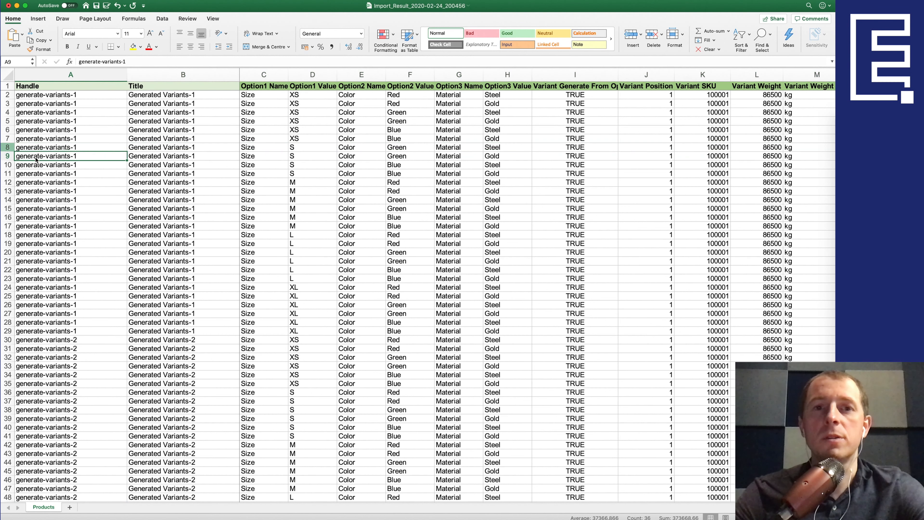
pyautogui.press('Up')
pyautogui.press('Up')
pyautogui.press('Up')
pyautogui.press('Up')
pyautogui.press('Up')
pyautogui.press('Up')
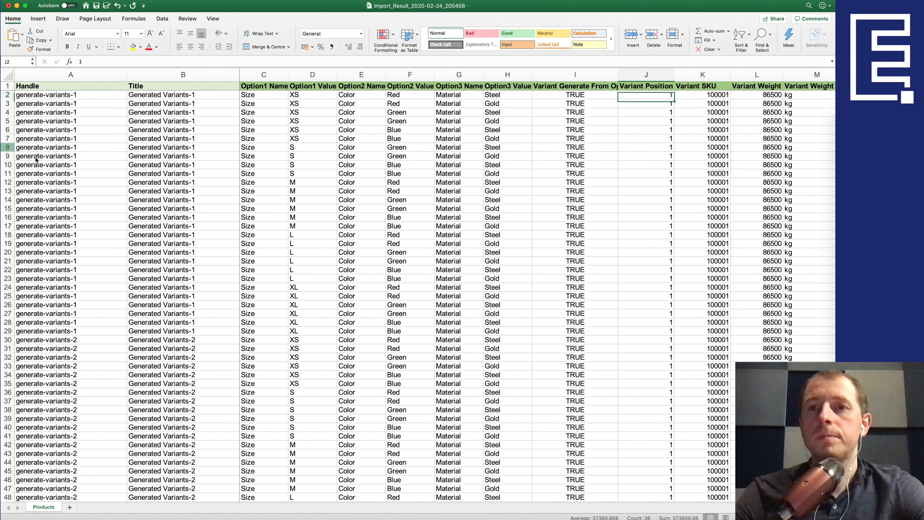
pyautogui.hotkey('shift', 'Down')
pyautogui.hotkey('shift', 'Down')
pyautogui.hotkey('shift', 'Down')
pyautogui.hotkey('shift', 'Down')
pyautogui.hotkey('shift', 'Down')
pyautogui.hotkey('shift', 'Down')
pyautogui.hotkey('shift', 'Down')
pyautogui.hotkey('shift', 'Down')
pyautogui.hotkey('shift', 'Down')
pyautogui.hotkey('shift', 'Down')
pyautogui.hotkey('shift', 'Down')
pyautogui.hotkey('shift', 'Down')
pyautogui.hotkey('shift', 'Down')
pyautogui.press('Up')
pyautogui.press('Down')
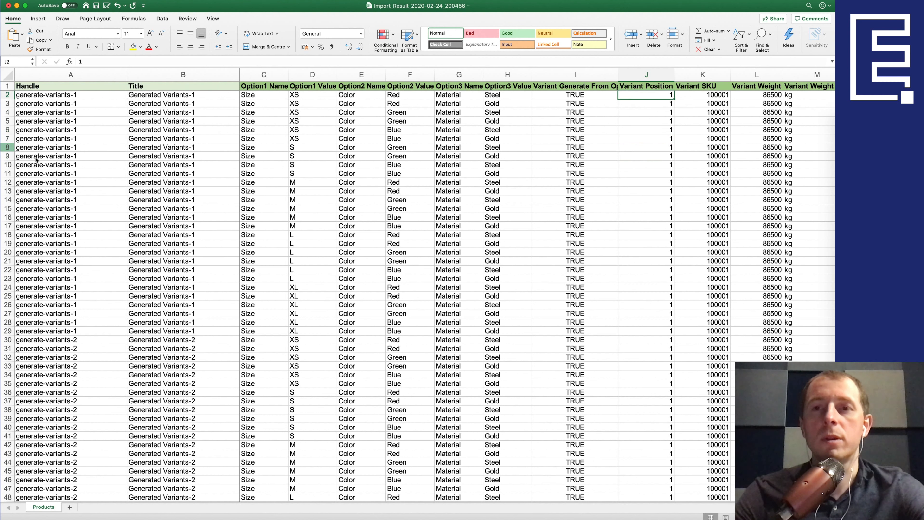
# Set Variant Position to 2 and 3 in rows 2 and 3, and to 4, 5, 6 and 7 in rows 5 to 8.
pyautogui.press('Down')
pyautogui.press('Down')
pyautogui.press('Up')
pyautogui.press('Up')
pyautogui.write('2')
pyautogui.press('Return')
pyautogui.write('3')
pyautogui.press('Return')
pyautogui.press('Down')
pyautogui.press('Down')
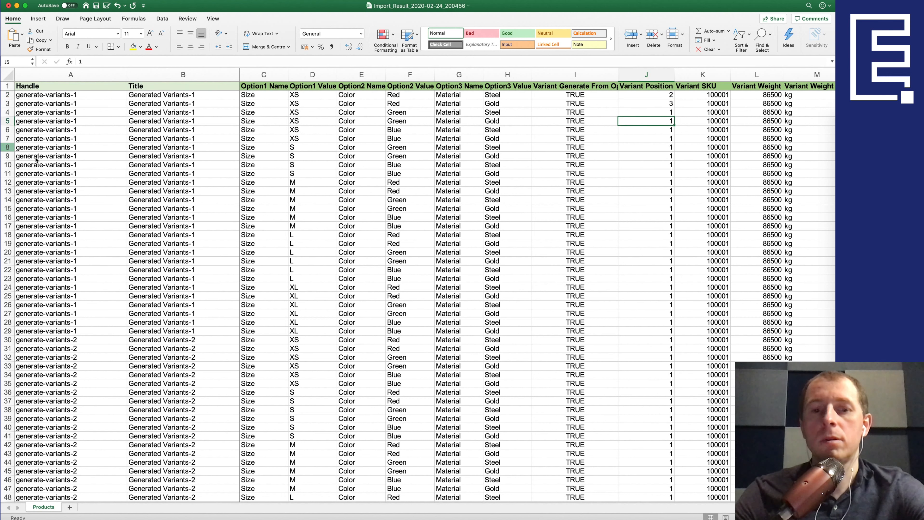
pyautogui.press('Return')
pyautogui.write('5')
pyautogui.press('Return')
pyautogui.write('6')
pyautogui.press('Return')
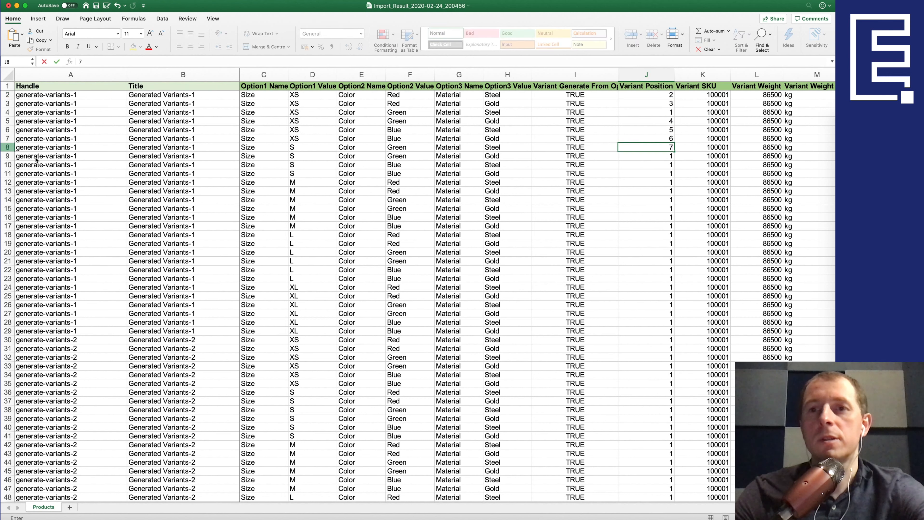
pyautogui.write('7')
# Set the Variant SKU in row 5 to ASDASD.
pyautogui.press('Right')
pyautogui.press('Up')
pyautogui.press('Up')
pyautogui.press('Up')
pyautogui.press('Up')
pyautogui.hotkey('shift', 'Down')
pyautogui.hotkey('shift', 'Down')
pyautogui.hotkey('shift', 'Down')
pyautogui.hotkey('shift', 'Down')
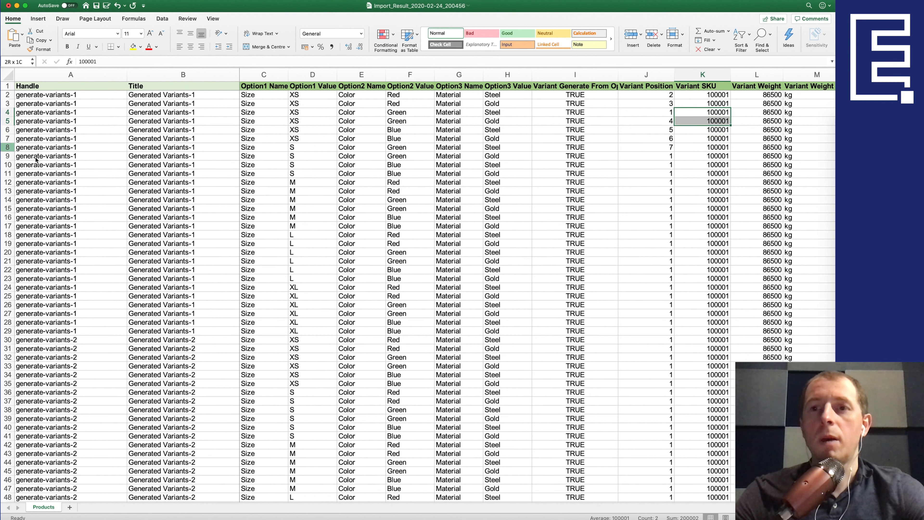
pyautogui.press('Right')
pyautogui.press('Right')
pyautogui.press('Right')
pyautogui.press('Left')
pyautogui.press('Left')
pyautogui.press('Left')
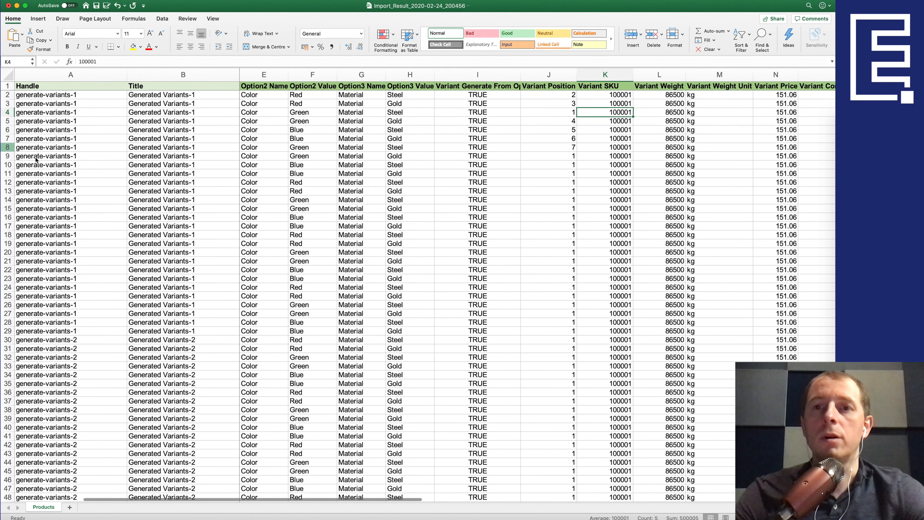
pyautogui.press('Down')
pyautogui.write('ASDASD')
pyautogui.press('Return')
pyautogui.press('Up')
pyautogui.press('Left')
pyautogui.press('Right')
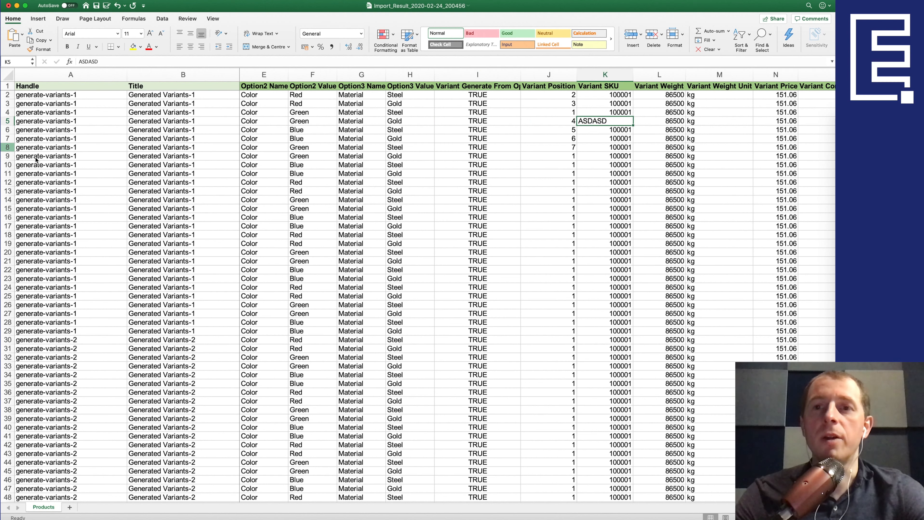
# Examine the remaining variant columns, from Variant Weight through Variant Inventory Tracker to Import Comment.
pyautogui.press('Right')
pyautogui.press('Right')
pyautogui.press('Right')
pyautogui.press('Right')
pyautogui.press('Right')
pyautogui.press('Right')
pyautogui.press('Left')
pyautogui.press('Left')
pyautogui.press('Left')
pyautogui.press('Left')
pyautogui.press('Left')
pyautogui.press('Left')
pyautogui.press('Right')
pyautogui.press('Up')
pyautogui.press('Right')
pyautogui.press('Right')
pyautogui.press('Right')
pyautogui.press('Right')
pyautogui.press('Right')
pyautogui.press('Right')
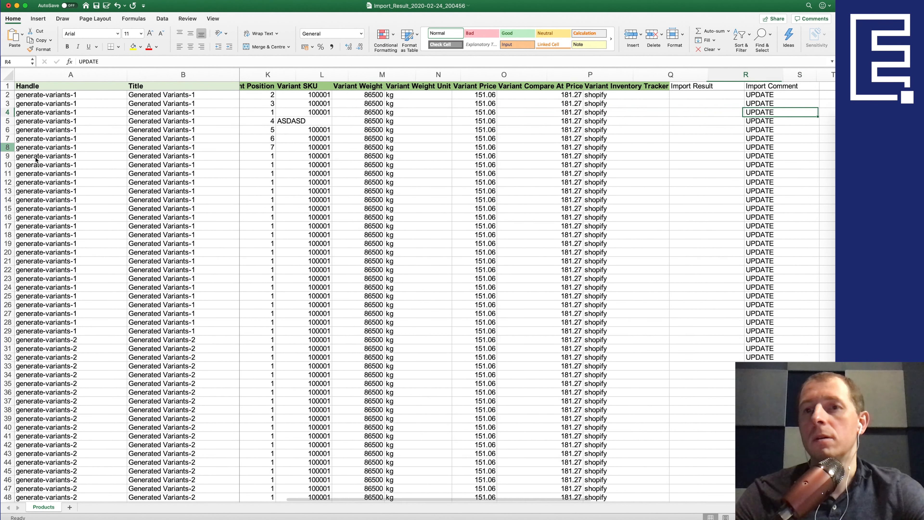
pyautogui.press('Left')
pyautogui.press('Left')
pyautogui.press('Down')
pyautogui.press('Down')
pyautogui.press('Down')
pyautogui.scroll(-15, 36, 160)
pyautogui.scroll(15, 35, 159)
pyautogui.press('Up')
pyautogui.press('Up')
pyautogui.press('Up')
pyautogui.press('Up')
pyautogui.press('Up')
pyautogui.press('Up')
pyautogui.press('Down')
pyautogui.press('Down')
pyautogui.press('Down')
pyautogui.press('Down')
pyautogui.press('Down')
pyautogui.press('Down')
pyautogui.press('Down')
pyautogui.press('Down')
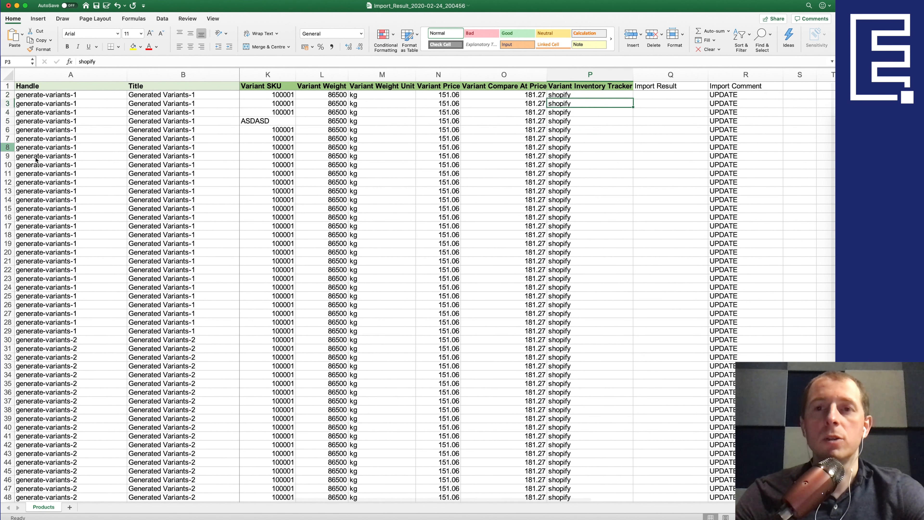
# Insert a column before Variant Inventory Tracker, head it Variant Image, and fill its rows with dogtime.com image URLs.
pyautogui.click(569, 74)
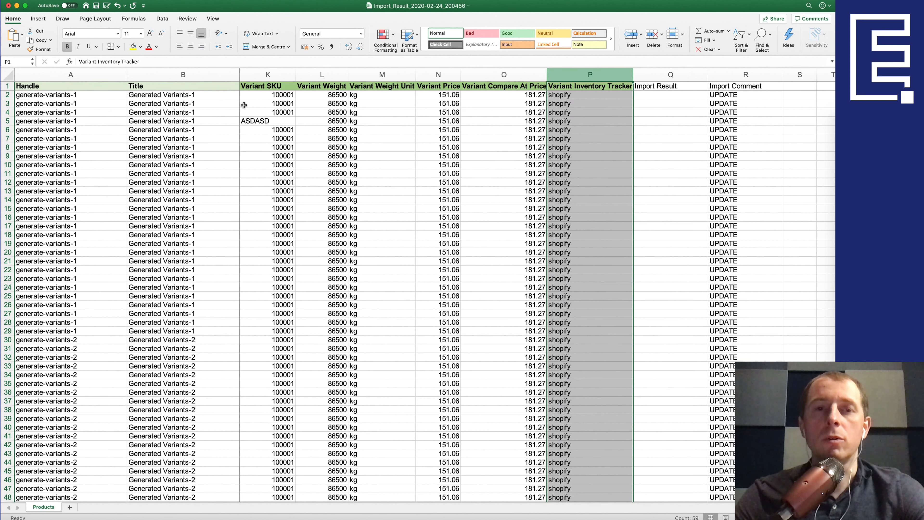
pyautogui.rightClick(573, 76)
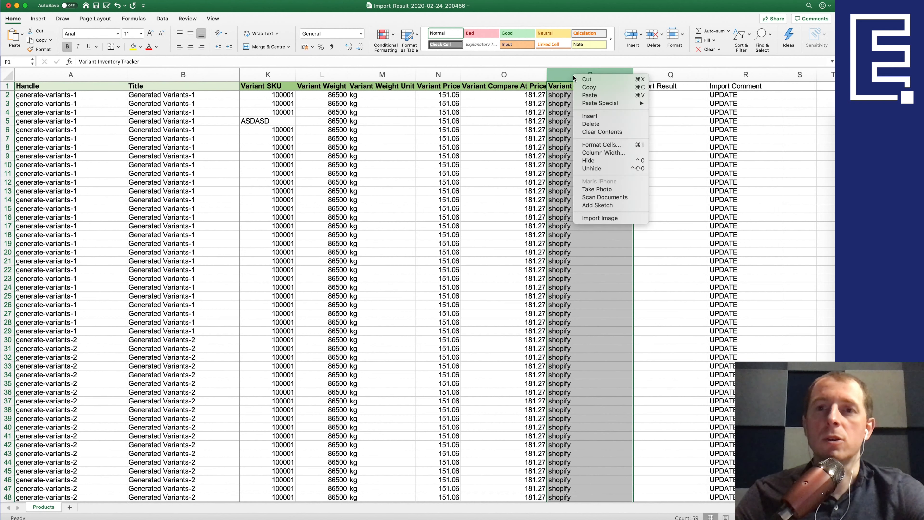
pyautogui.click(585, 115)
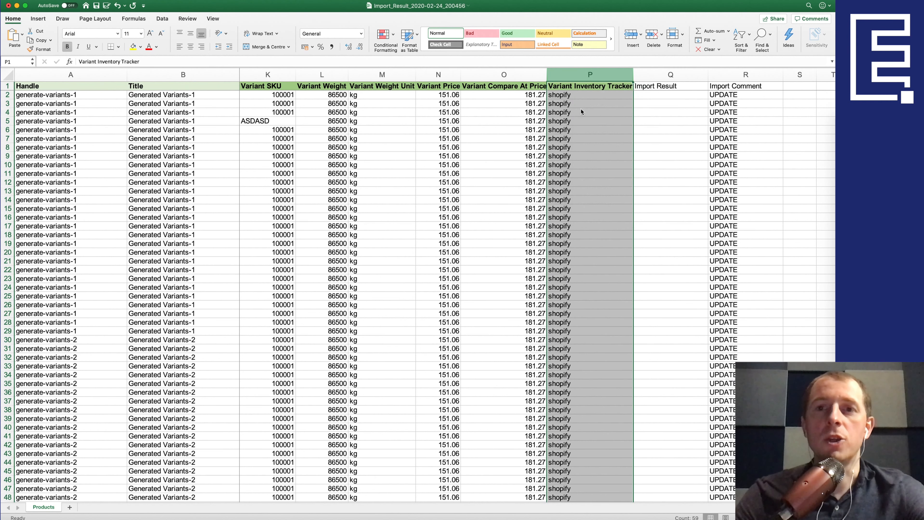
pyautogui.click(575, 86)
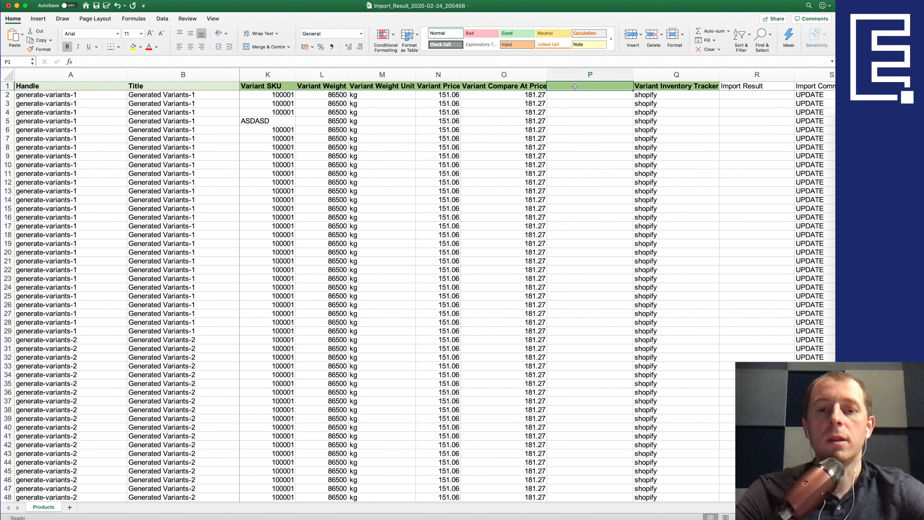
pyautogui.write('Variant Image')
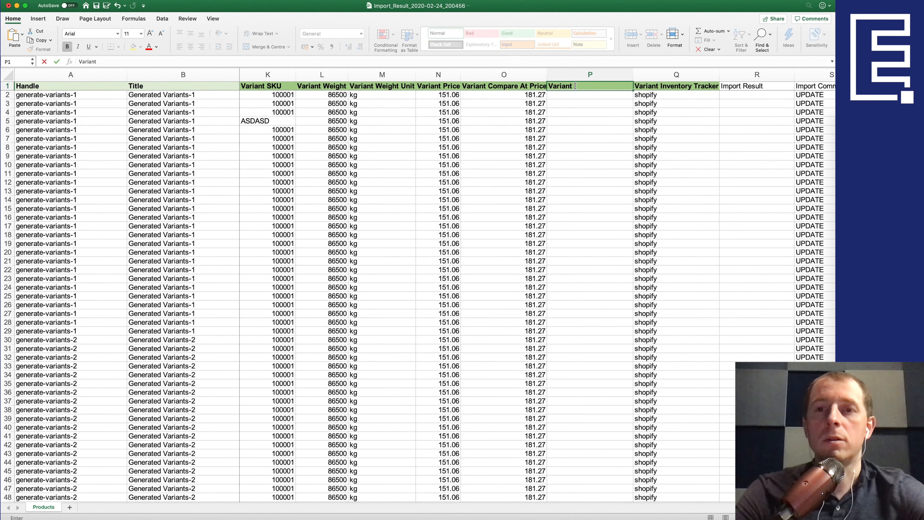
pyautogui.press('Return')
pyautogui.moveTo(575, 96); pyautogui.dragTo(574, 245)
pyautogui.click(578, 97)
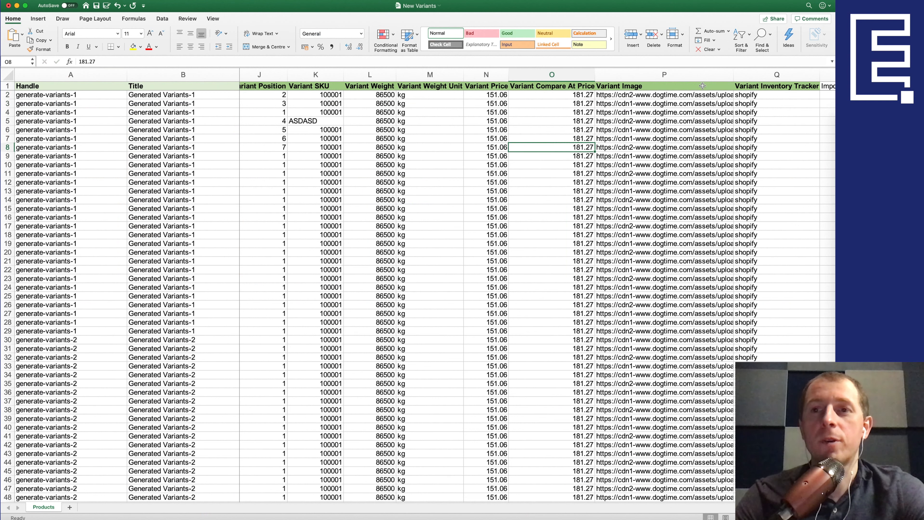
# Narrow the Variant Image column to a width of 34.33 and save the workbook.
pyautogui.moveTo(733, 74); pyautogui.dragTo(727, 74)
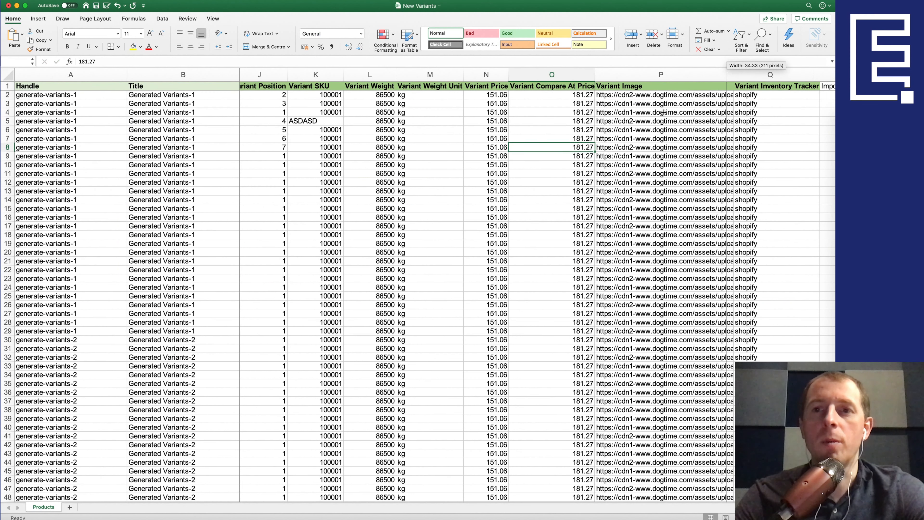
pyautogui.click(562, 136)
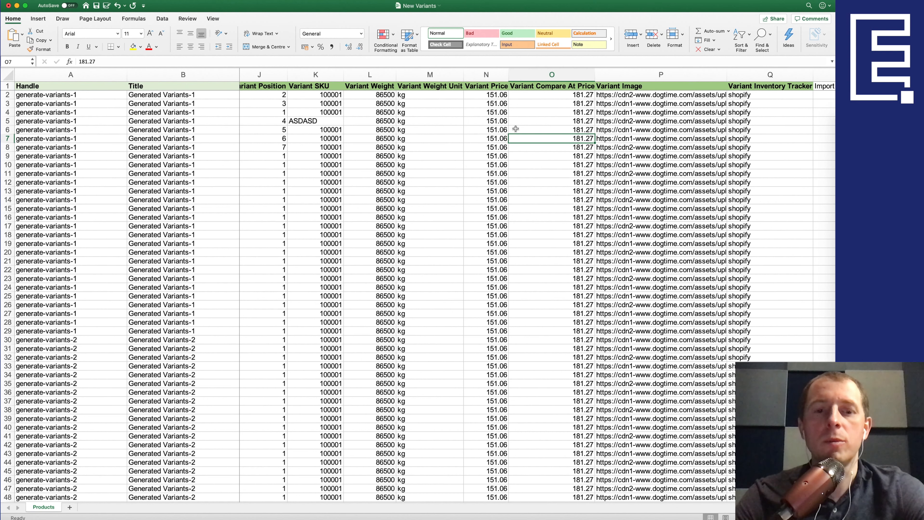
pyautogui.press('super+s')
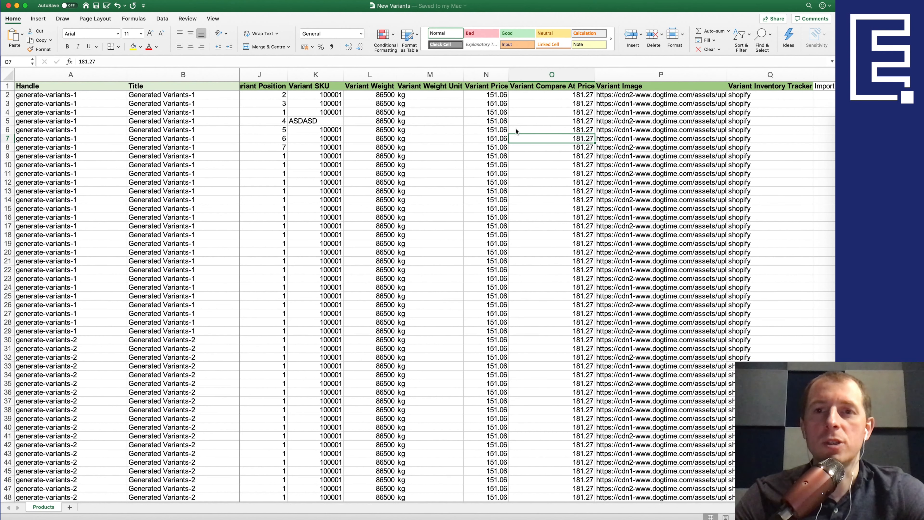
pyautogui.hscroll(-1, 393, 154)
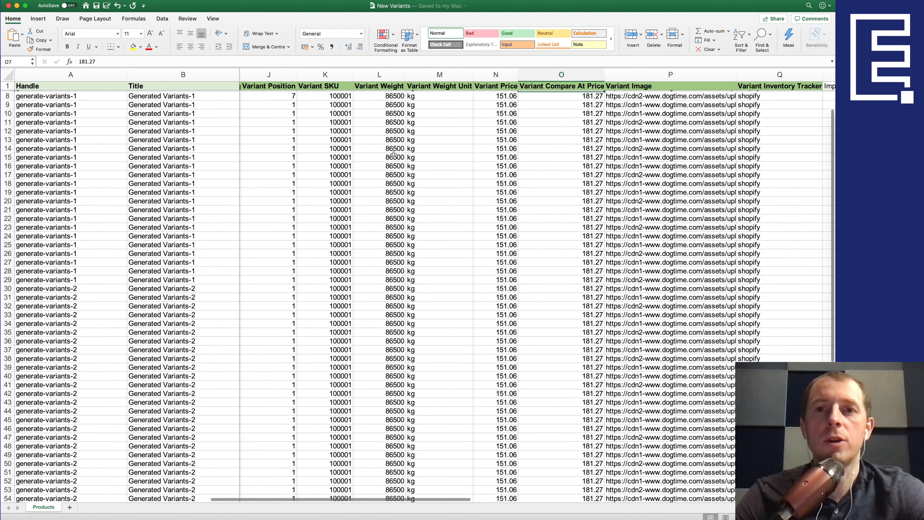
# Switch to Chrome, upload New Variants.xlsx to Excelify and start its import without a dry run.
pyautogui.press('super+Tab')
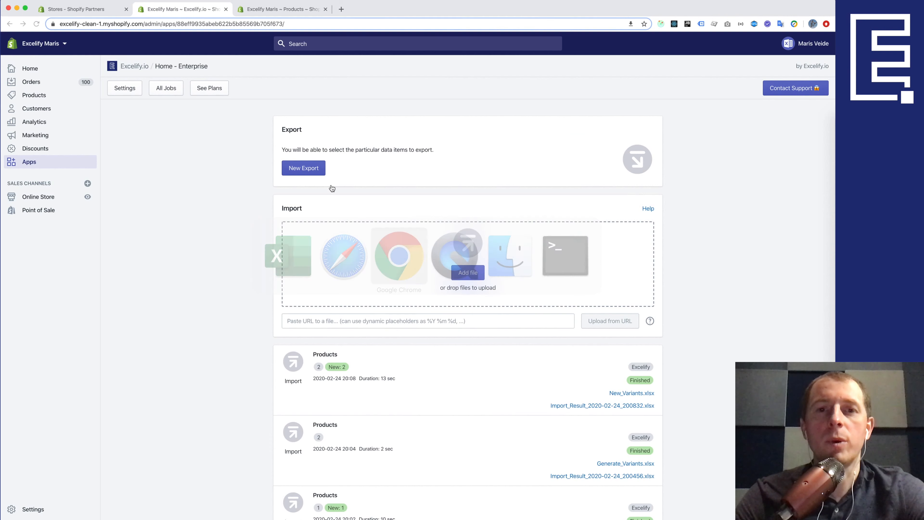
pyautogui.click(351, 263)
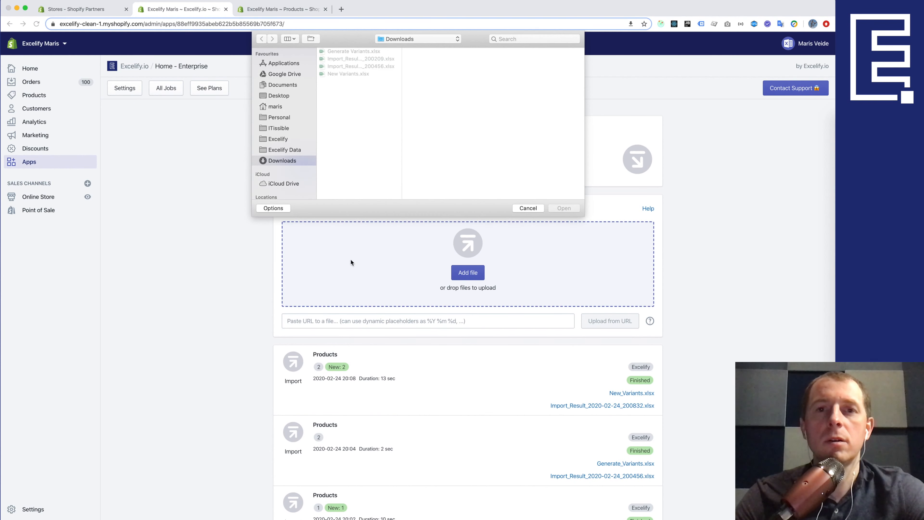
pyautogui.doubleClick(360, 72)
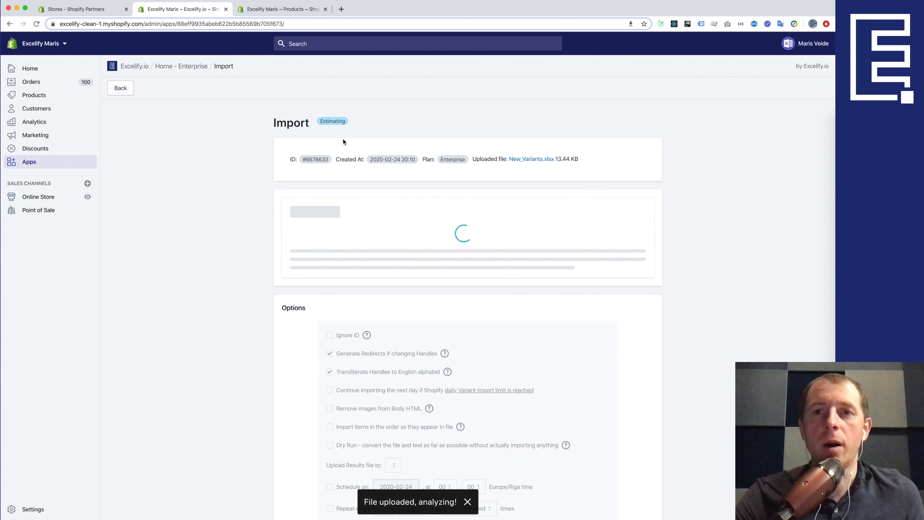
pyautogui.scroll(-3, 343, 142)
pyautogui.scroll(-1, 343, 141)
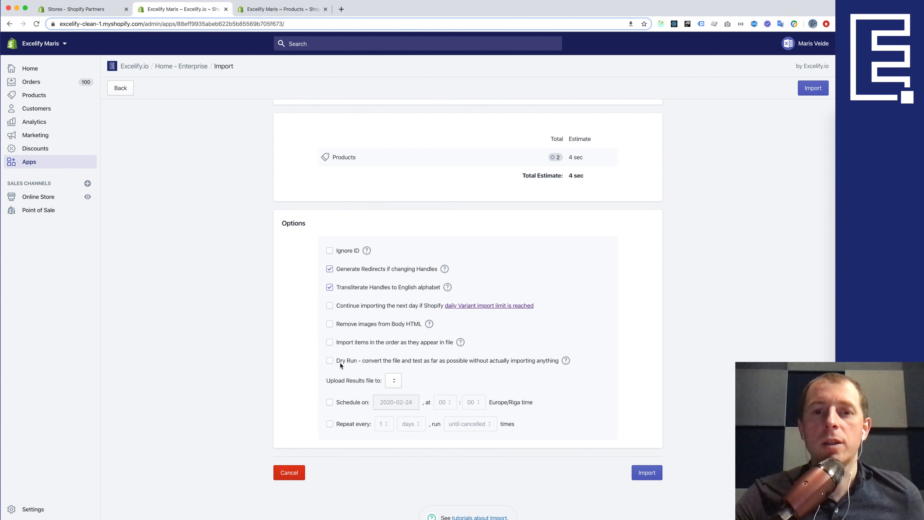
pyautogui.scroll(4, 385, 289)
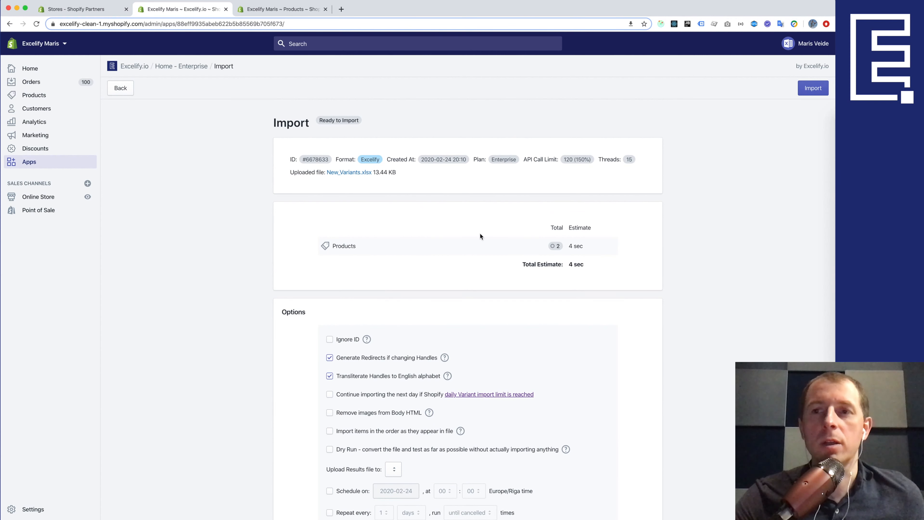
pyautogui.click(813, 88)
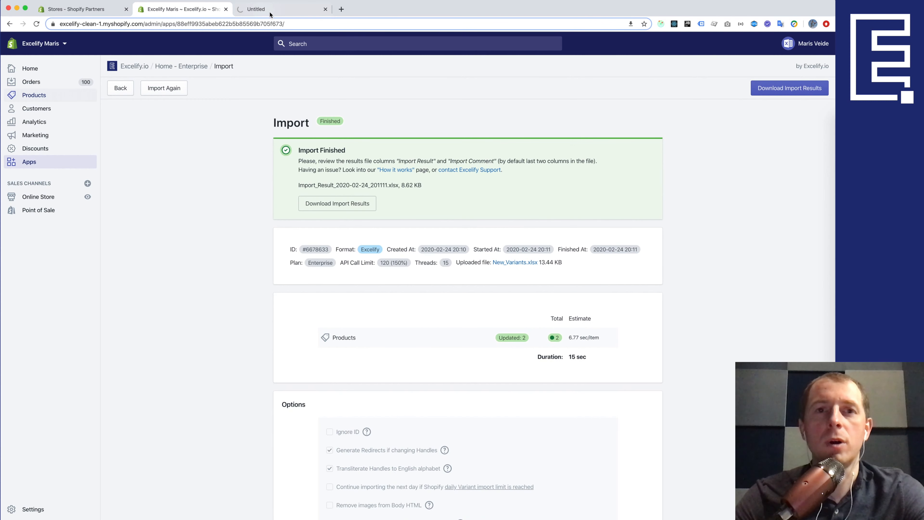
# Find Generated Variants-1 in the Shopify product list and open it in a separate tab.
pyautogui.click(271, 11)
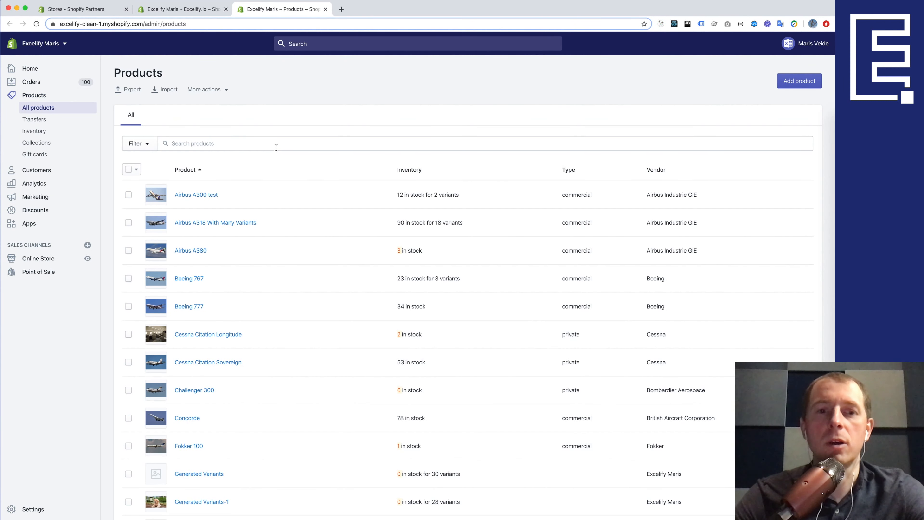
pyautogui.scroll(-3, 271, 257)
pyautogui.scroll(-2, 240, 400)
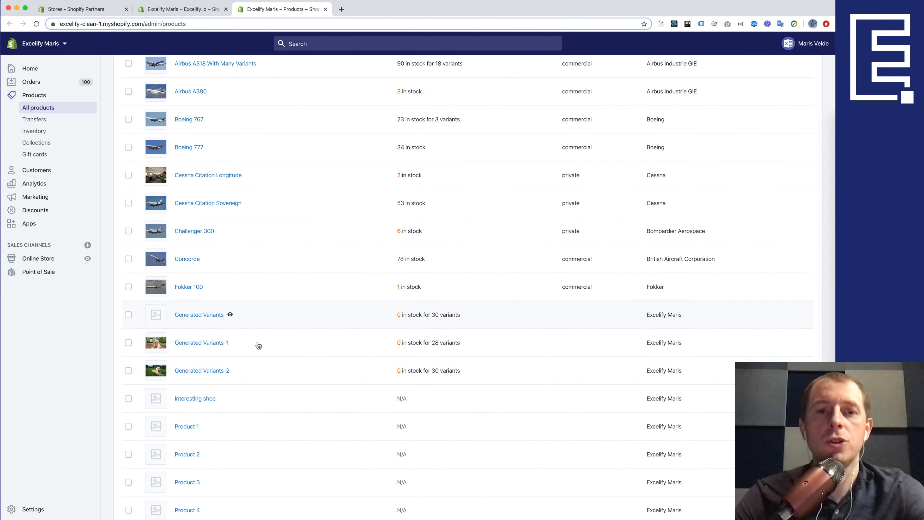
pyautogui.keyDown('super'); pyautogui.click(206, 345); pyautogui.keyUp('super')
pyautogui.click(368, 13)
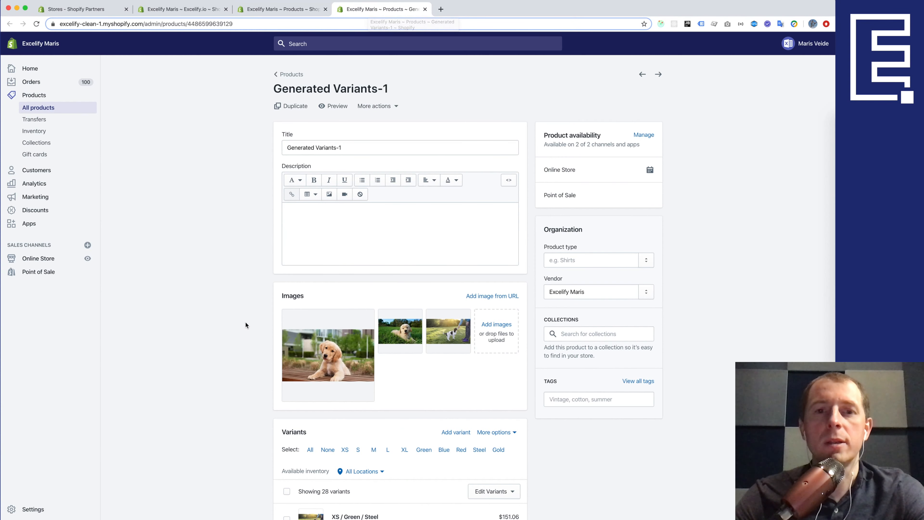
# Examine the product's images and its variants' order, SKUs and pictures, and select all the variants.
pyautogui.scroll(-4, 245, 324)
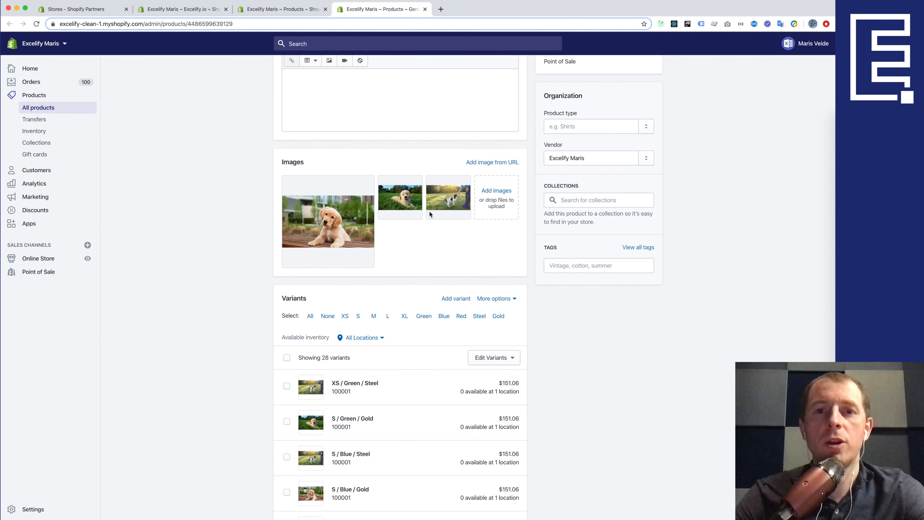
pyautogui.scroll(-7, 384, 296)
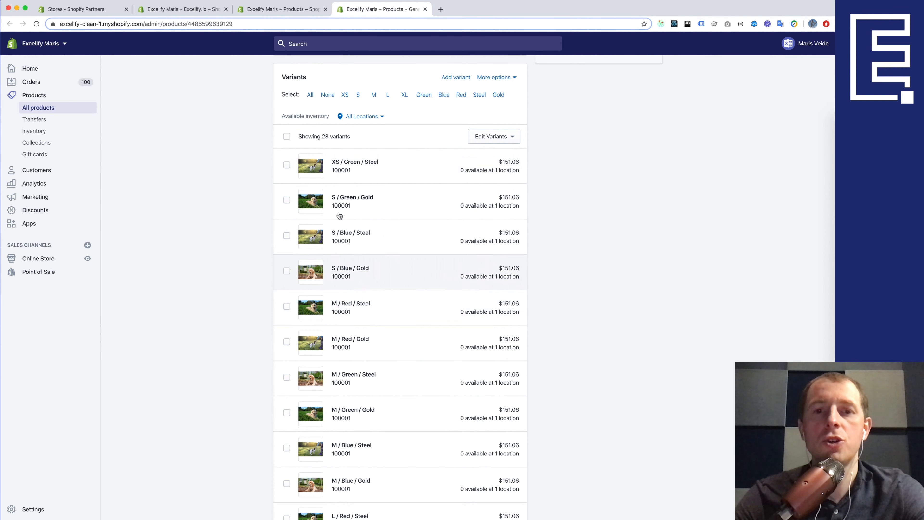
pyautogui.scroll(-5, 339, 215)
pyautogui.scroll(-16, 348, 403)
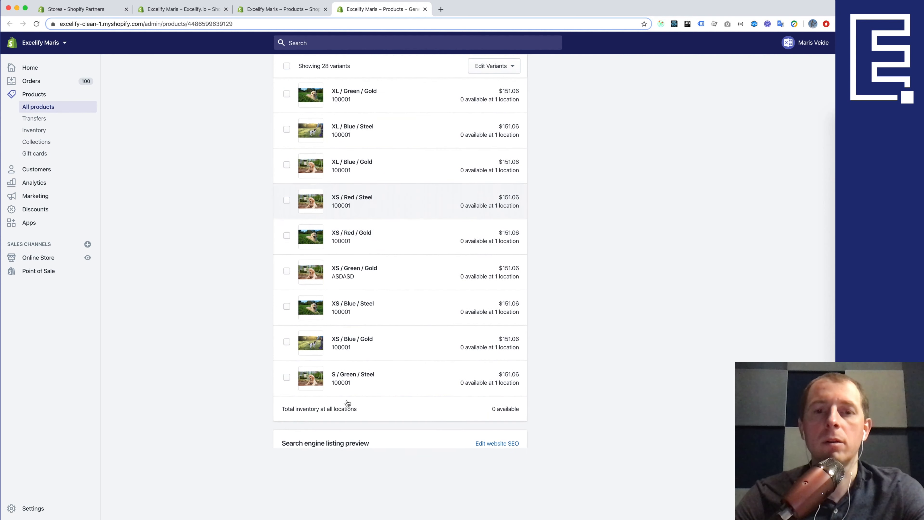
pyautogui.scroll(20, 348, 403)
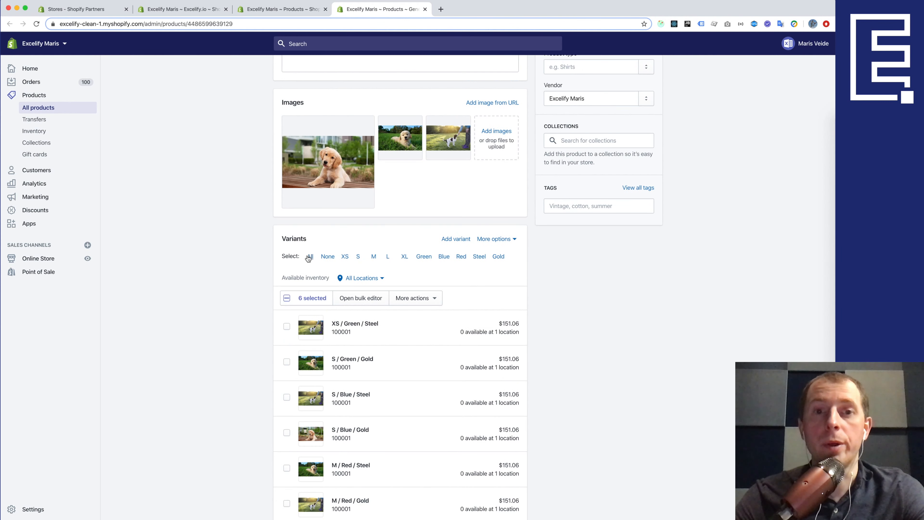
pyautogui.click(310, 257)
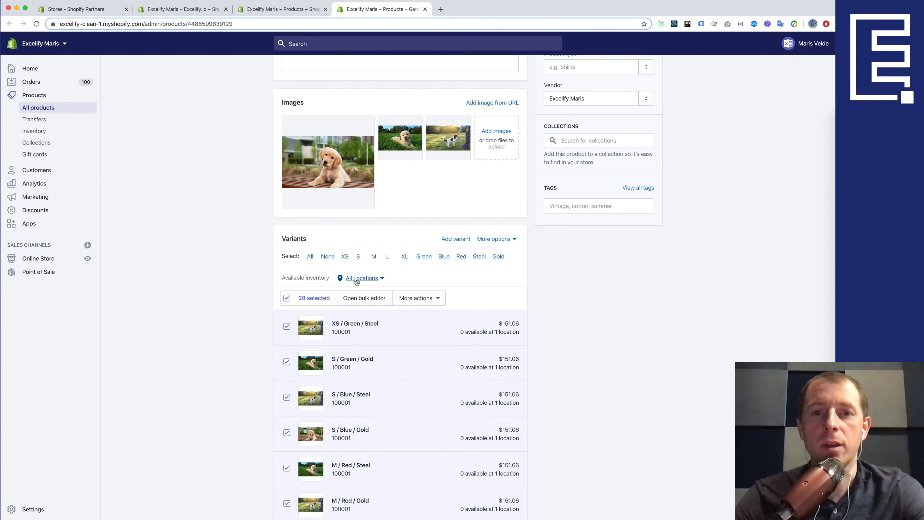
# Return to the Excelify home page and open the documentation from its Help section.
pyautogui.hotkey('ctrl', 'shift', 'Tab')
pyautogui.hotkey('ctrl', 'shift', 'Tab')
pyautogui.click(120, 88)
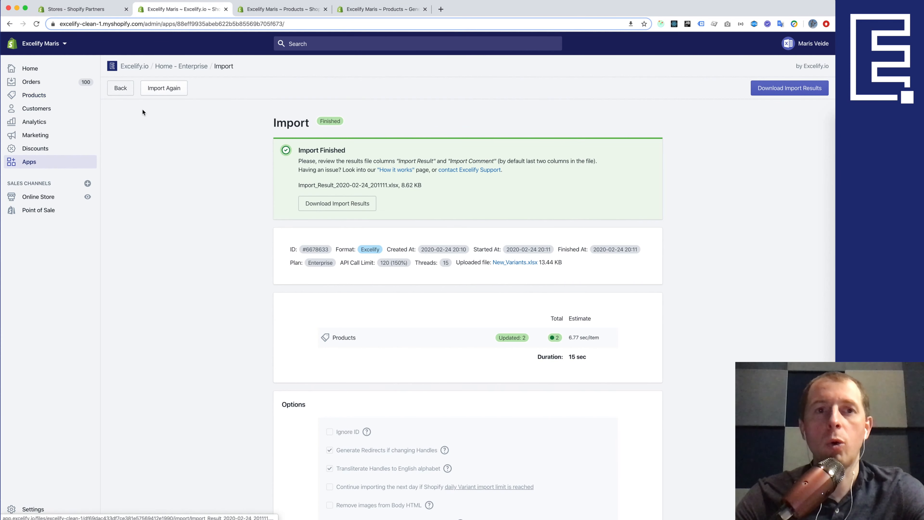
pyautogui.scroll(-8, 225, 268)
pyautogui.scroll(-10, 225, 267)
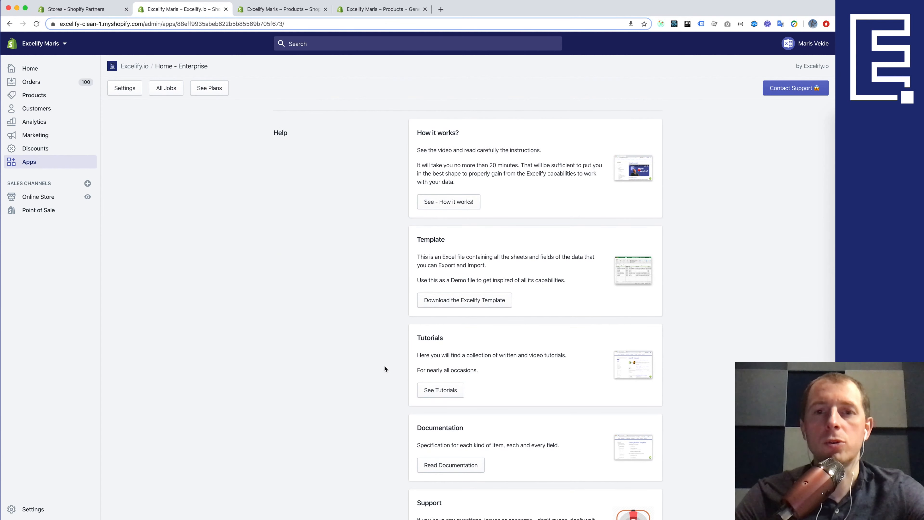
pyautogui.click(442, 466)
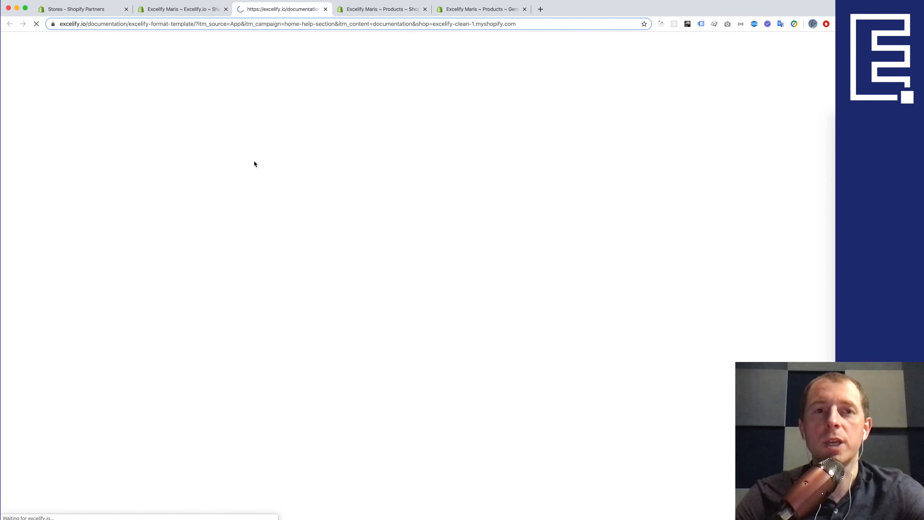
# Go to the main documentation page and open the Products template sheet's guide.
pyautogui.moveTo(338, 69)
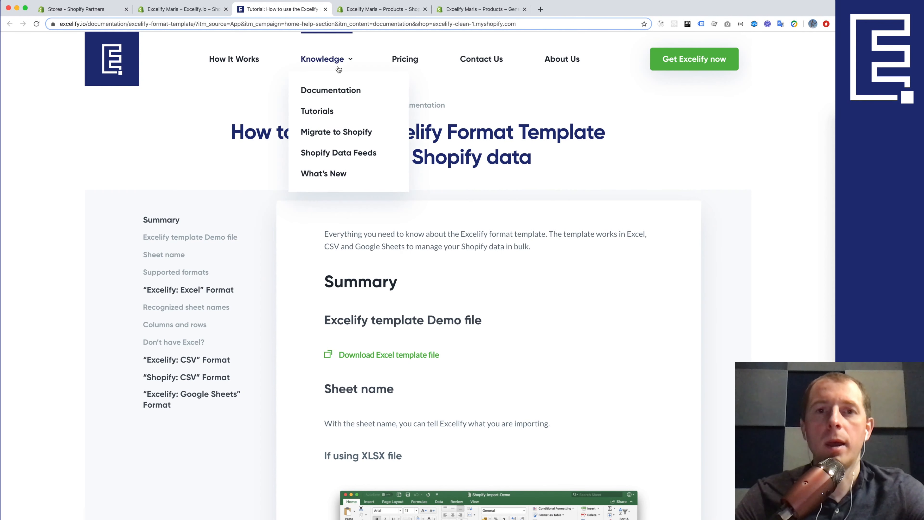
pyautogui.click(333, 91)
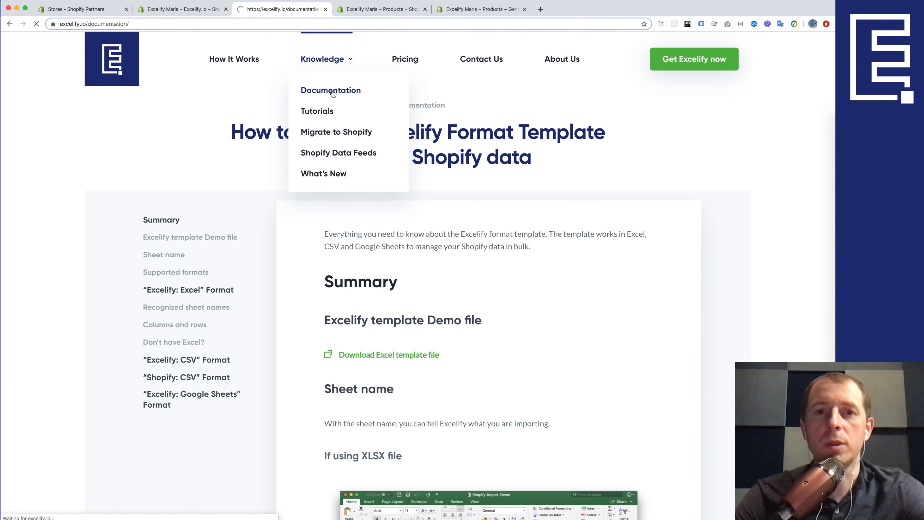
pyautogui.scroll(-10, 315, 228)
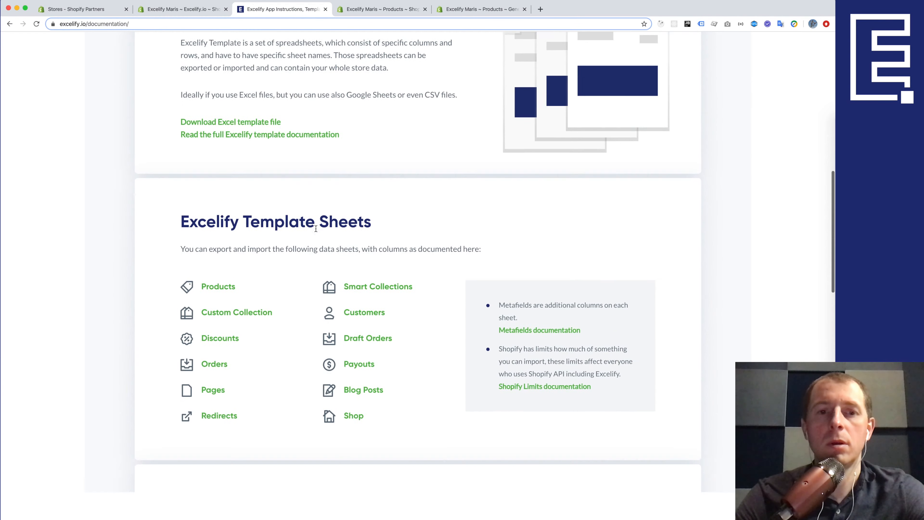
pyautogui.click(218, 204)
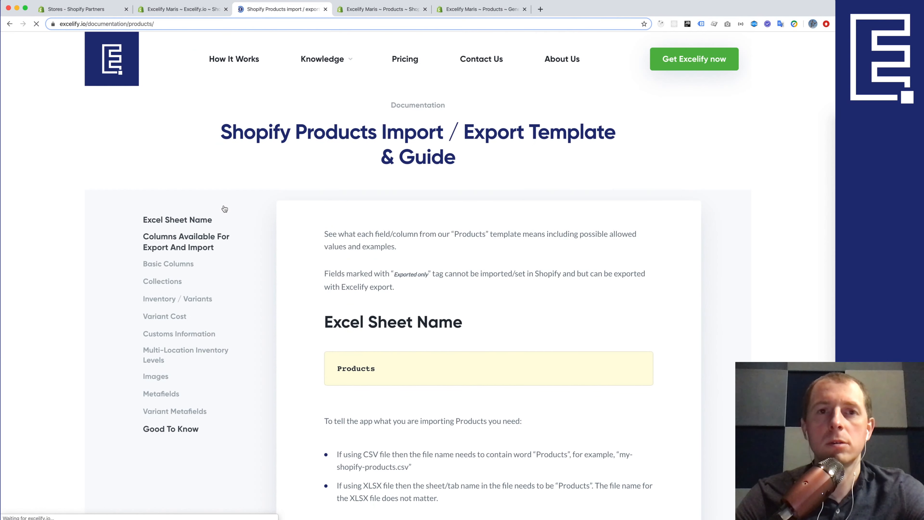
# Go to the Inventory / Variants section of the guide and read the Variant Command options.
pyautogui.scroll(-15, 290, 278)
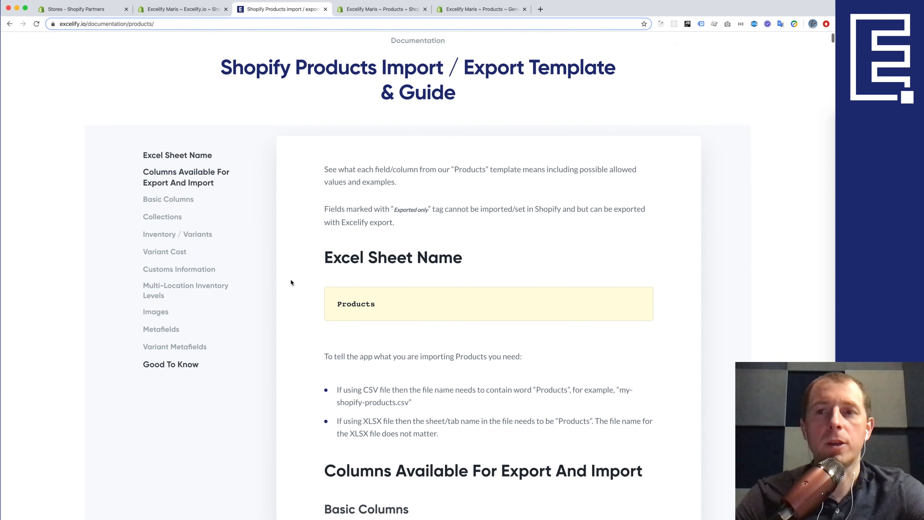
pyautogui.scroll(-12, 290, 282)
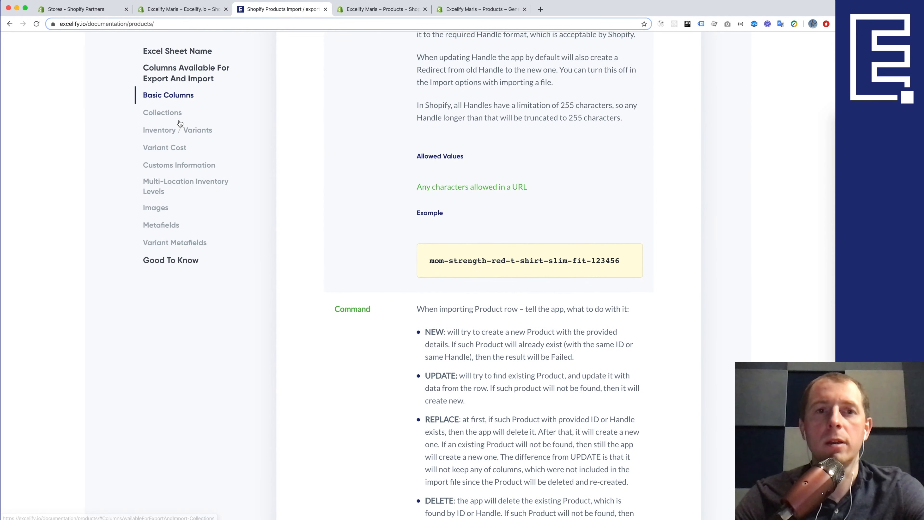
pyautogui.click(170, 132)
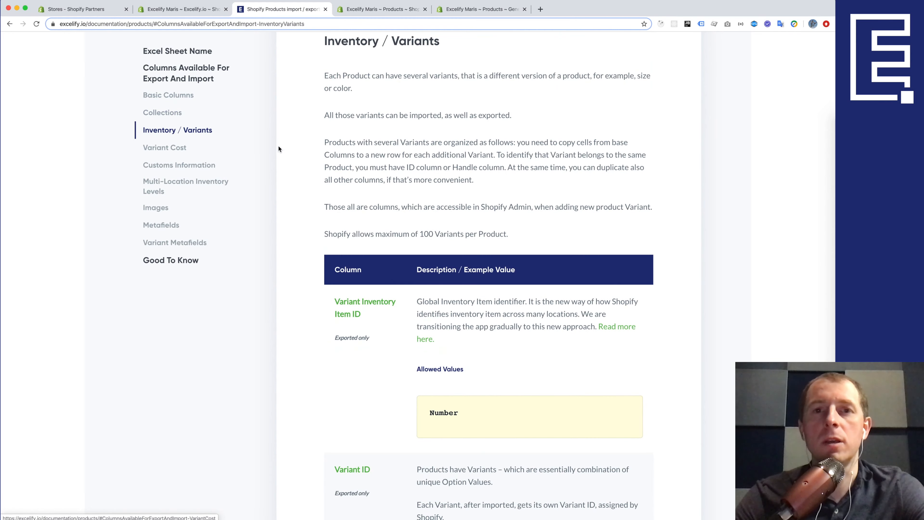
pyautogui.scroll(-20, 411, 330)
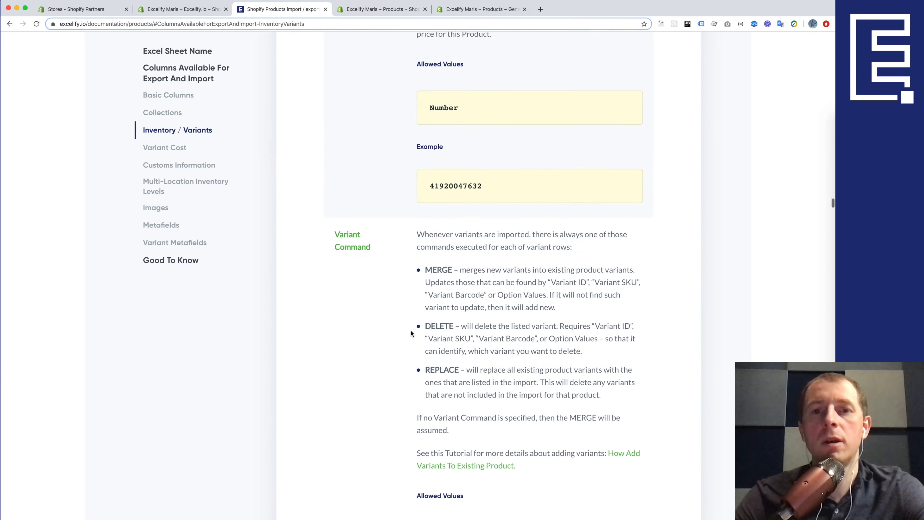
# Read the option, Variant Generate From Options, Variant Position, SKU, barcode and image column descriptions, and close the documentation.
pyautogui.scroll(-20, 410, 330)
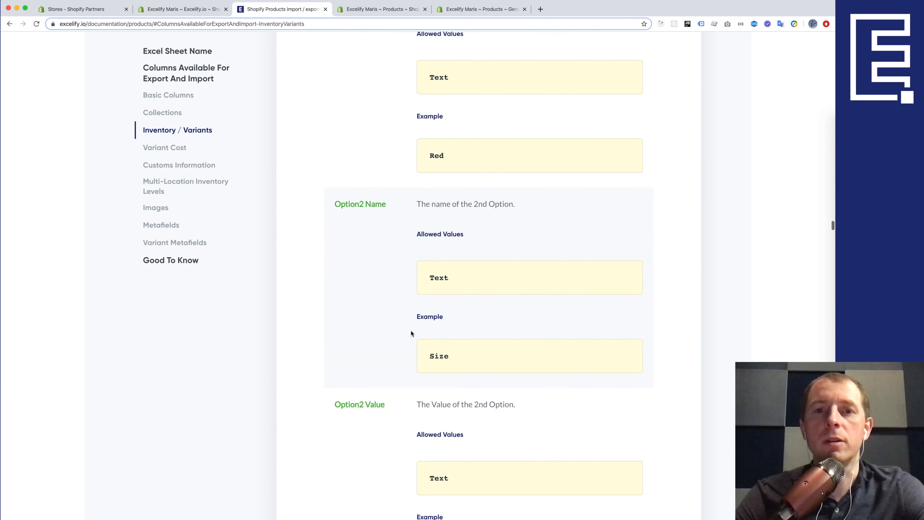
pyautogui.scroll(-20, 411, 330)
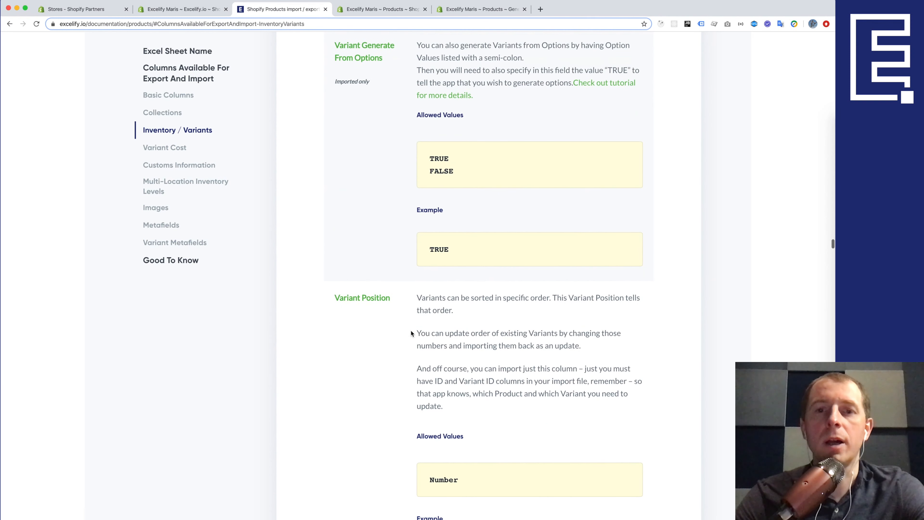
pyautogui.scroll(-15, 459, 364)
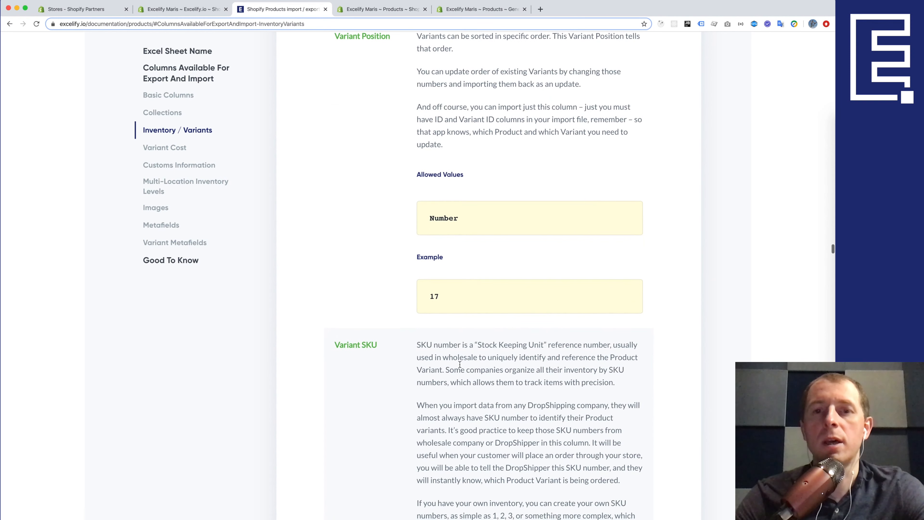
pyautogui.scroll(-20, 459, 364)
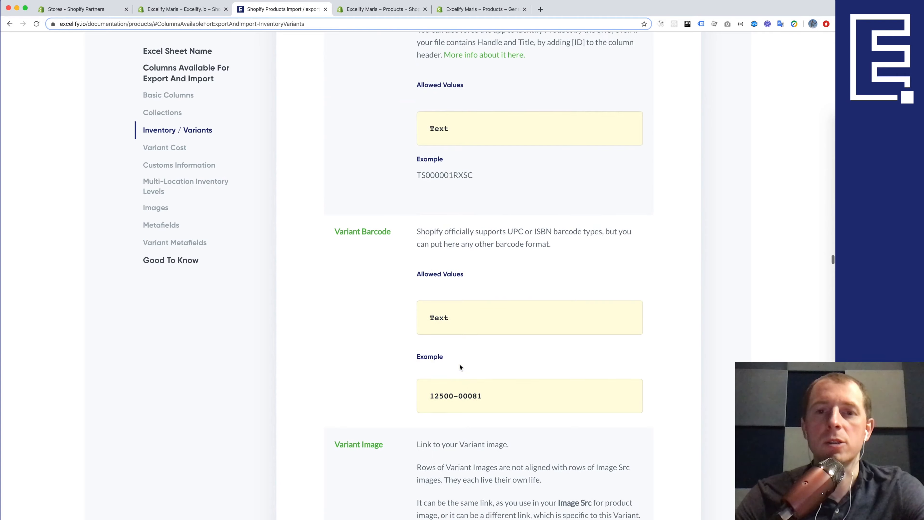
pyautogui.press('super+w')
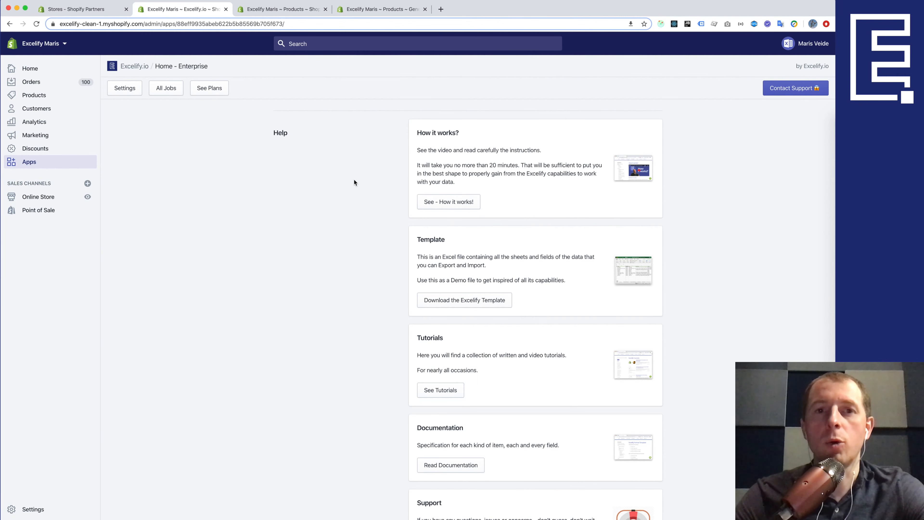
# Return to the beginning of the Excelify home page and briefly open and close its support chat.
pyautogui.scroll(20, 355, 179)
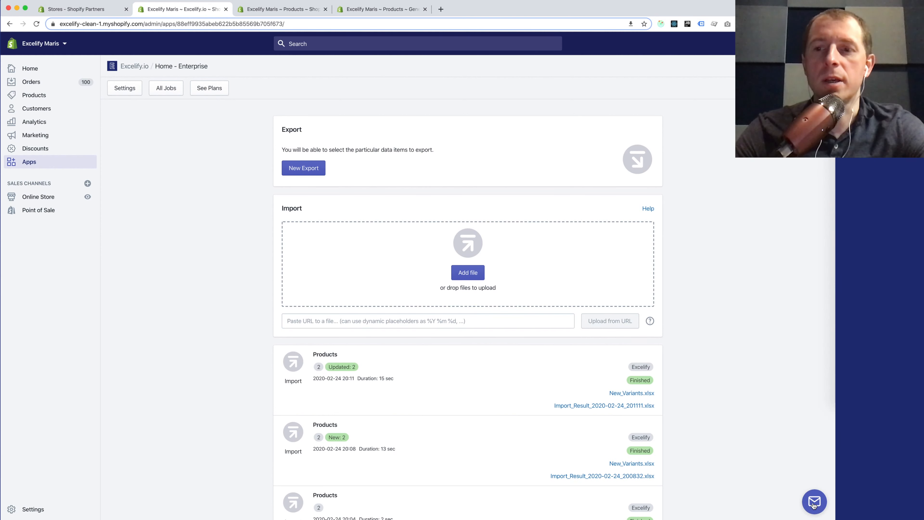
pyautogui.click(814, 501)
pyautogui.click(814, 502)
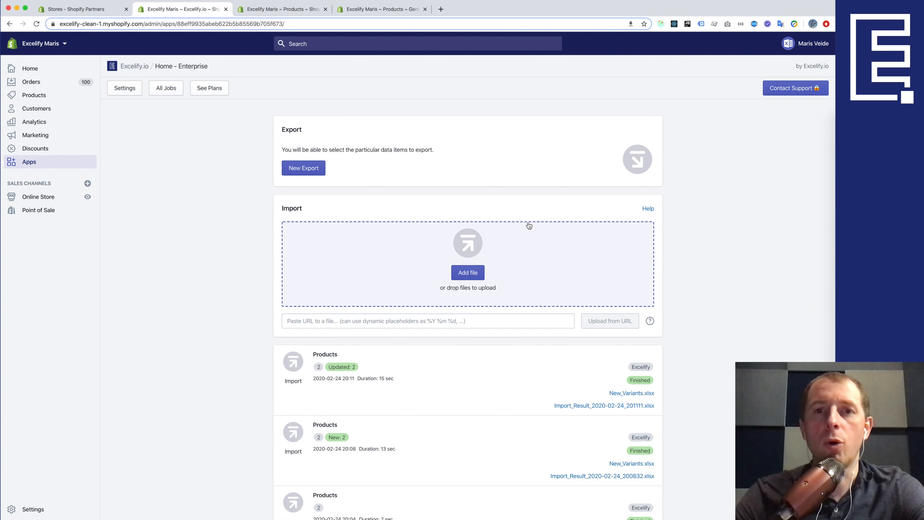
# Open the Contact Support page, review the support hours and the chat, Slack and e-mail contact options, and close the page.
pyautogui.click(793, 91)
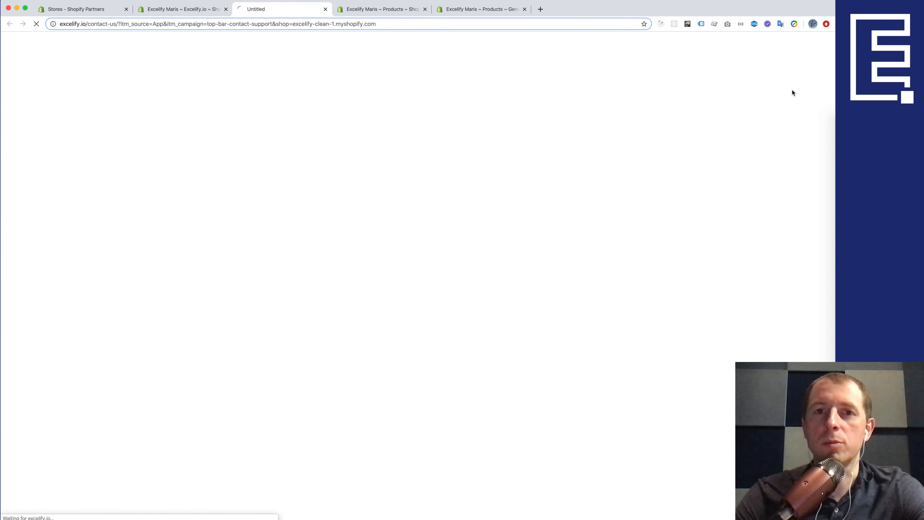
pyautogui.scroll(-10, 548, 263)
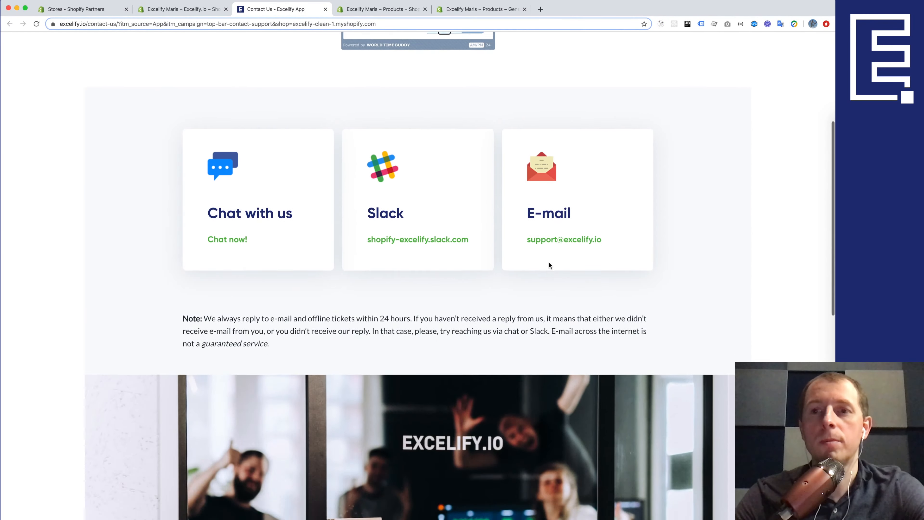
pyautogui.scroll(15, 549, 262)
pyautogui.scroll(-1, 549, 265)
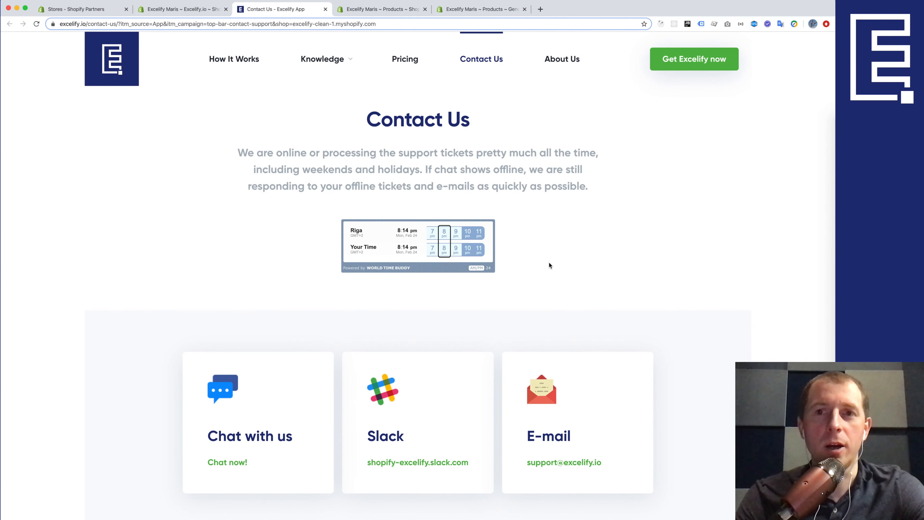
pyautogui.press('super+w')
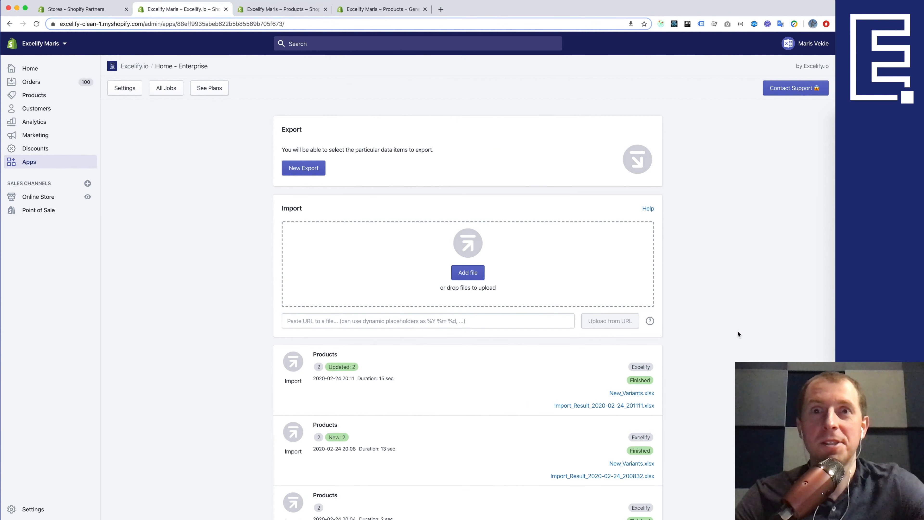